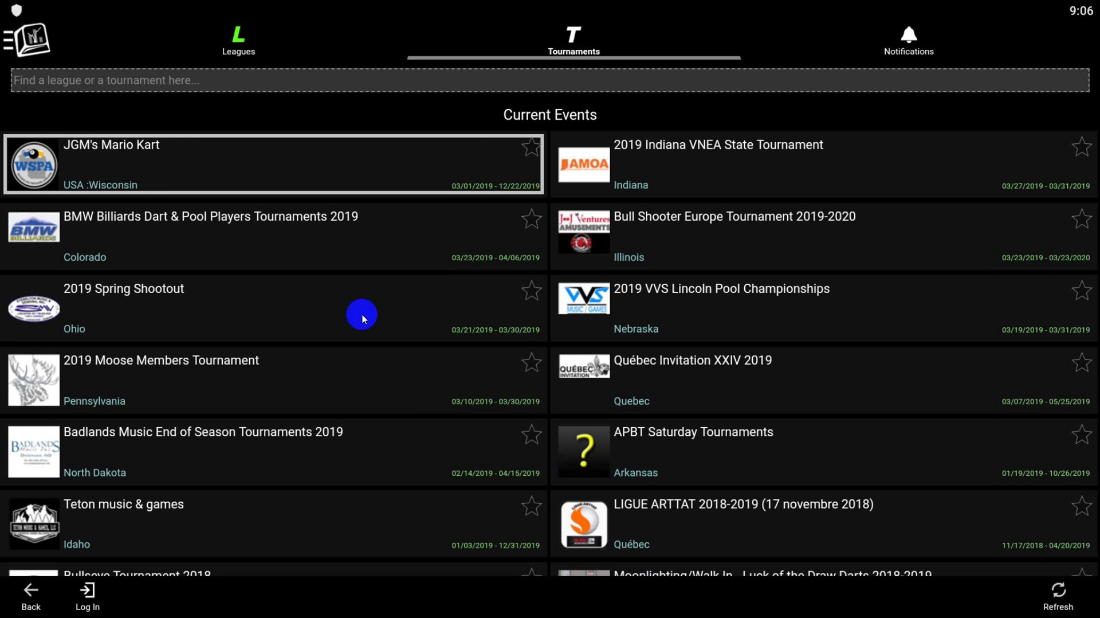
Step: Show the Current Events tournament list through the Tournaments entry in the side menu
left_click(33, 37)
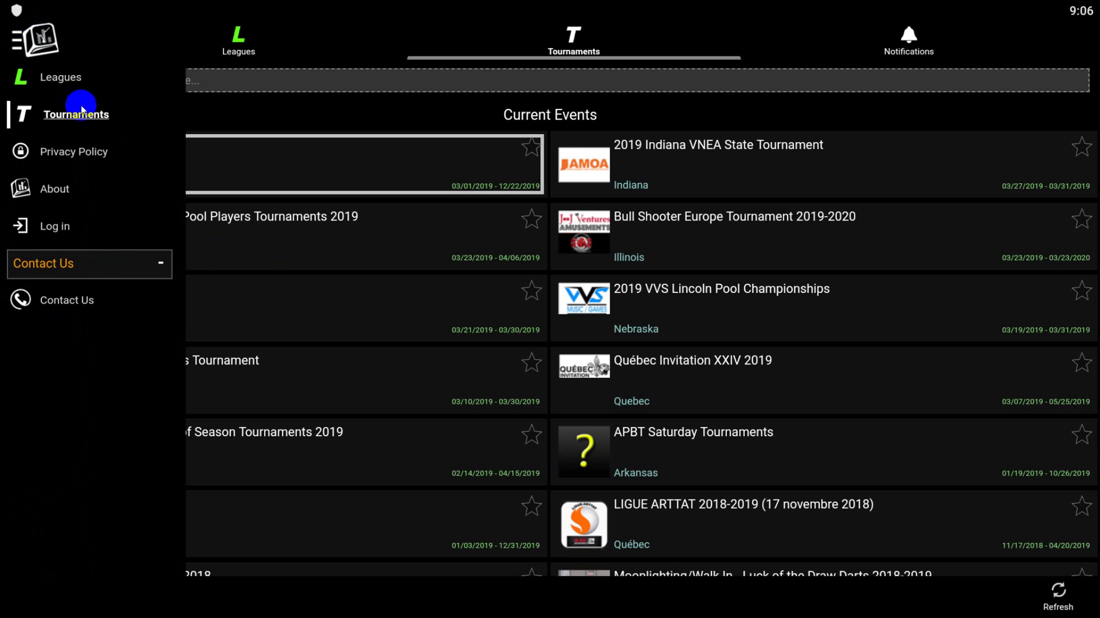
left_click(60, 118)
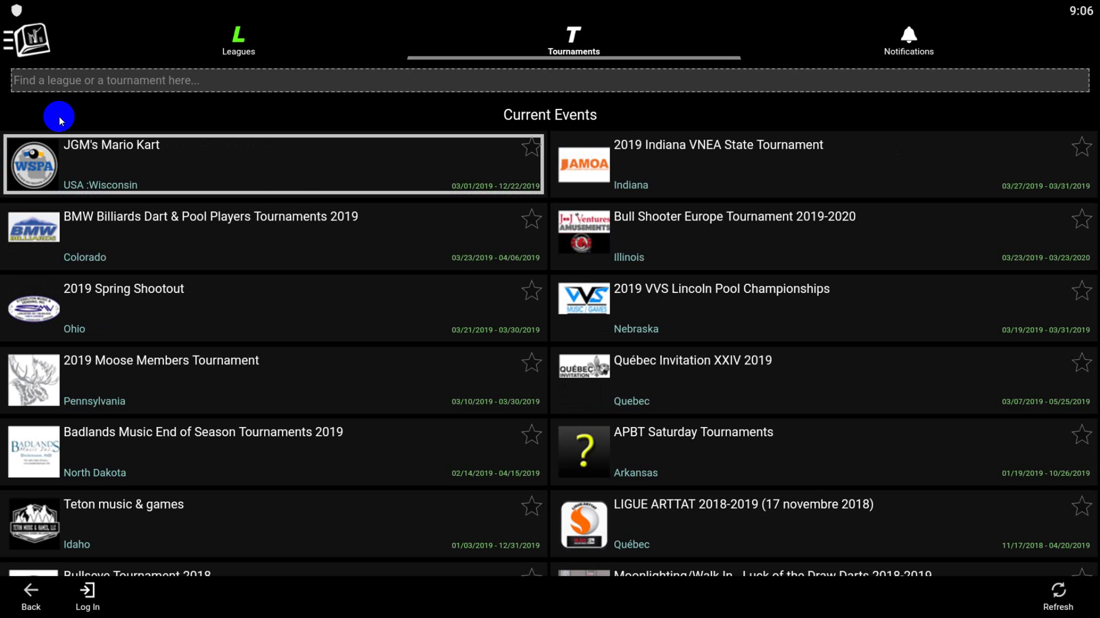
Step: Open the JGM's Mario Kart tournament and go to the Log in page
left_click(209, 171)
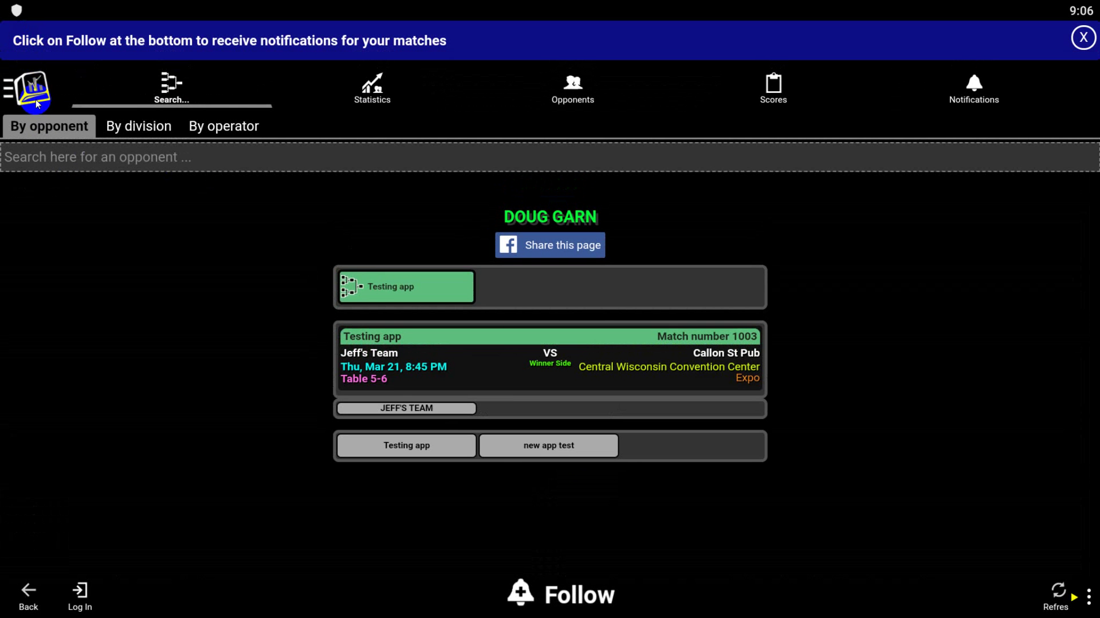
left_click(36, 98)
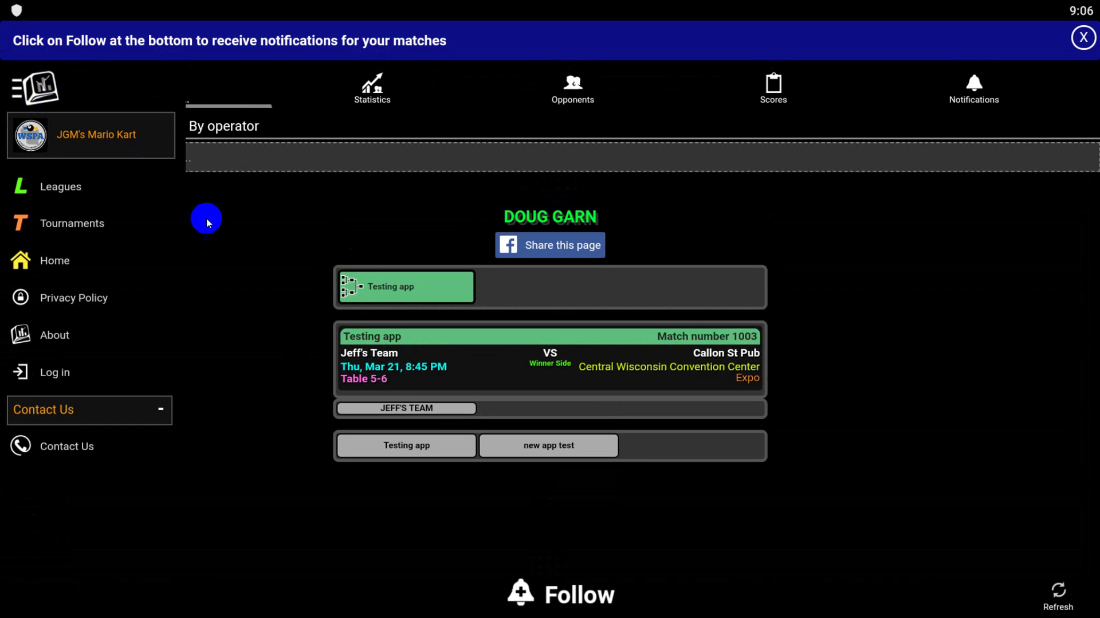
left_click(49, 370)
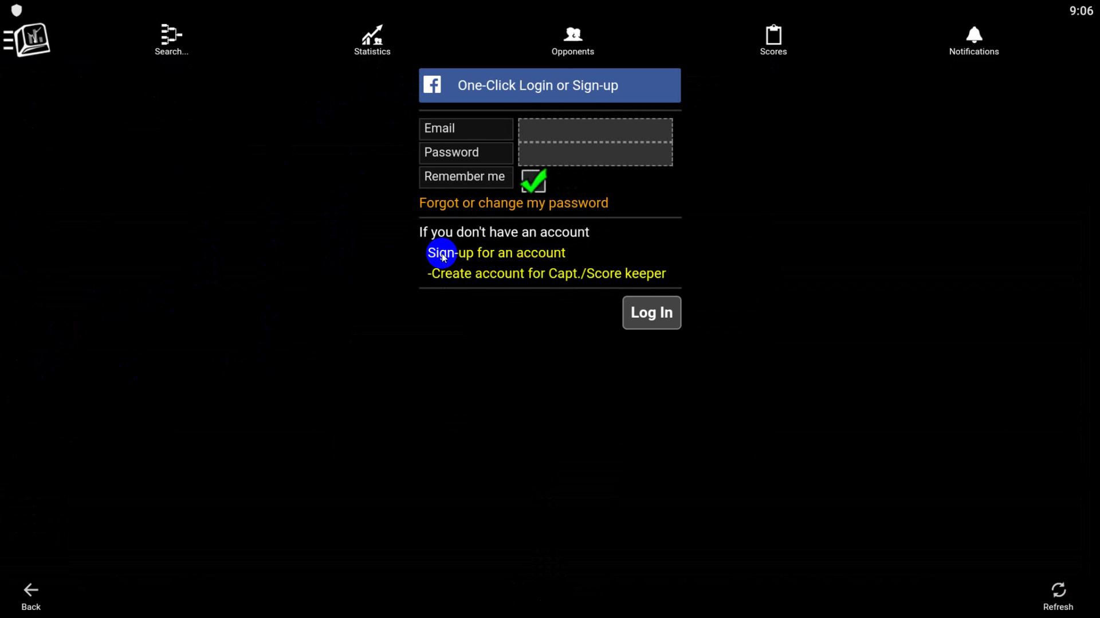
Step: Sign in with the saved account e-mail and the account password
left_click(562, 129)
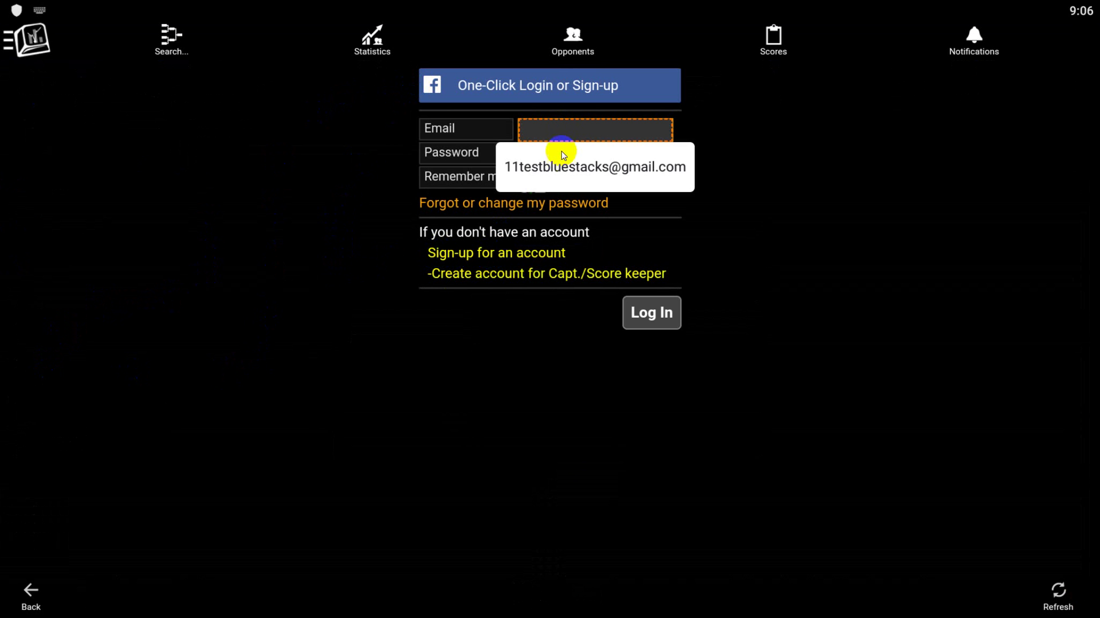
left_click(566, 168)
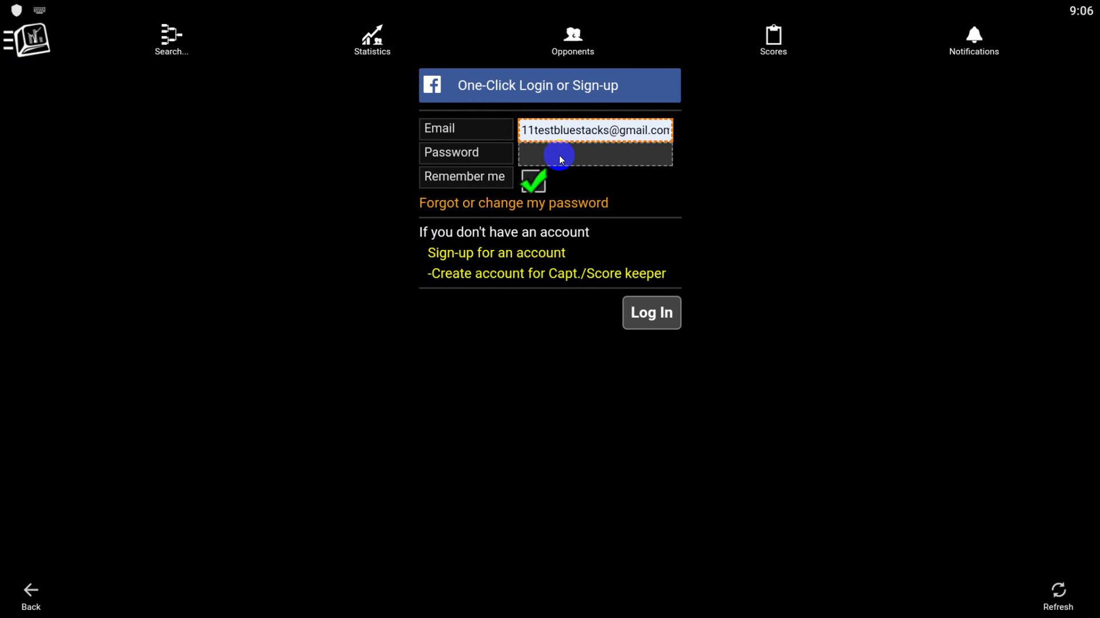
left_click(560, 158)
type("•••a")
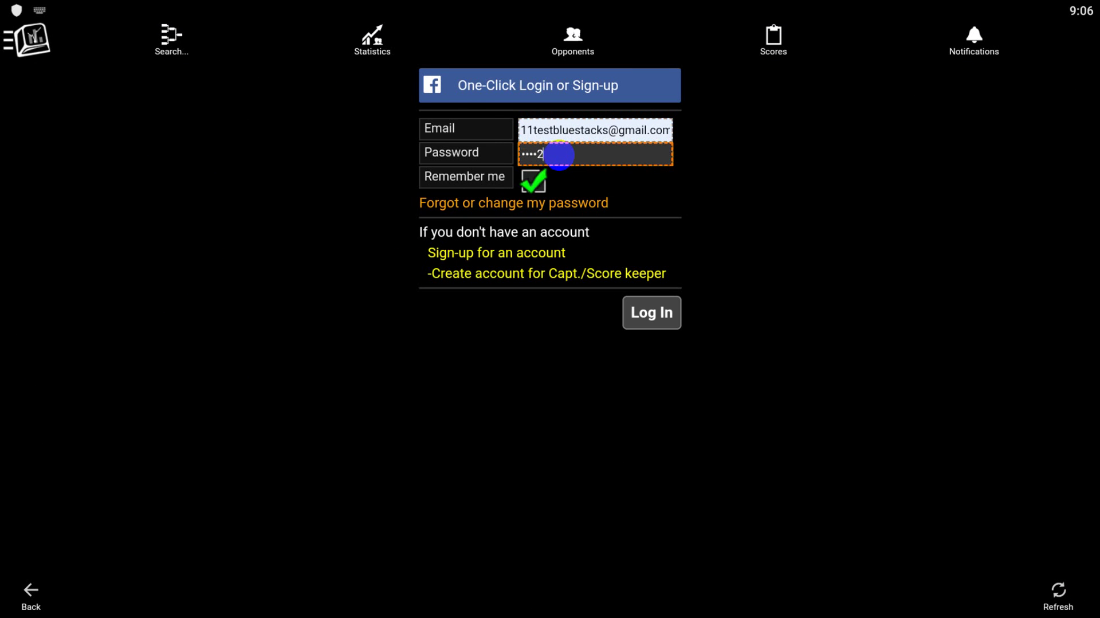
left_click(663, 311)
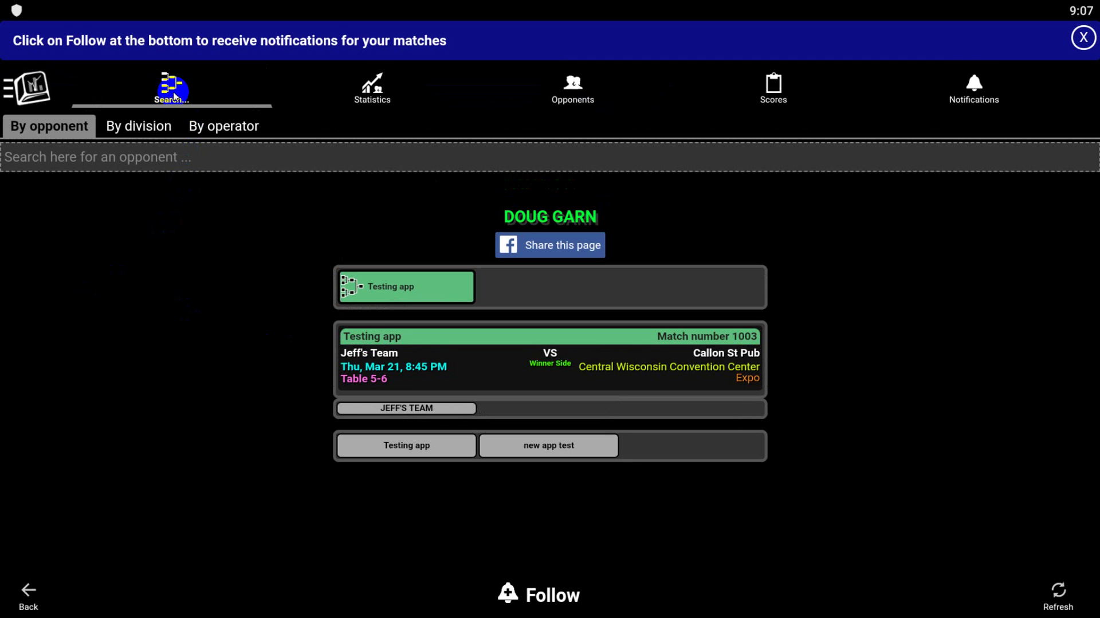
Step: Search for the opponent by name and open his page showing match 1003
left_click(166, 155)
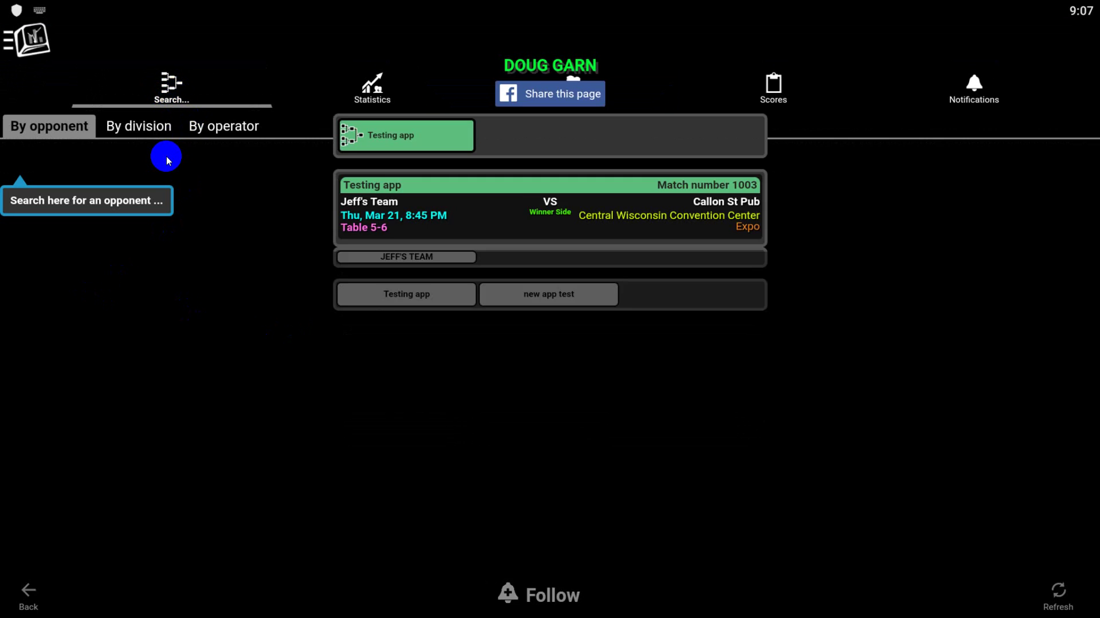
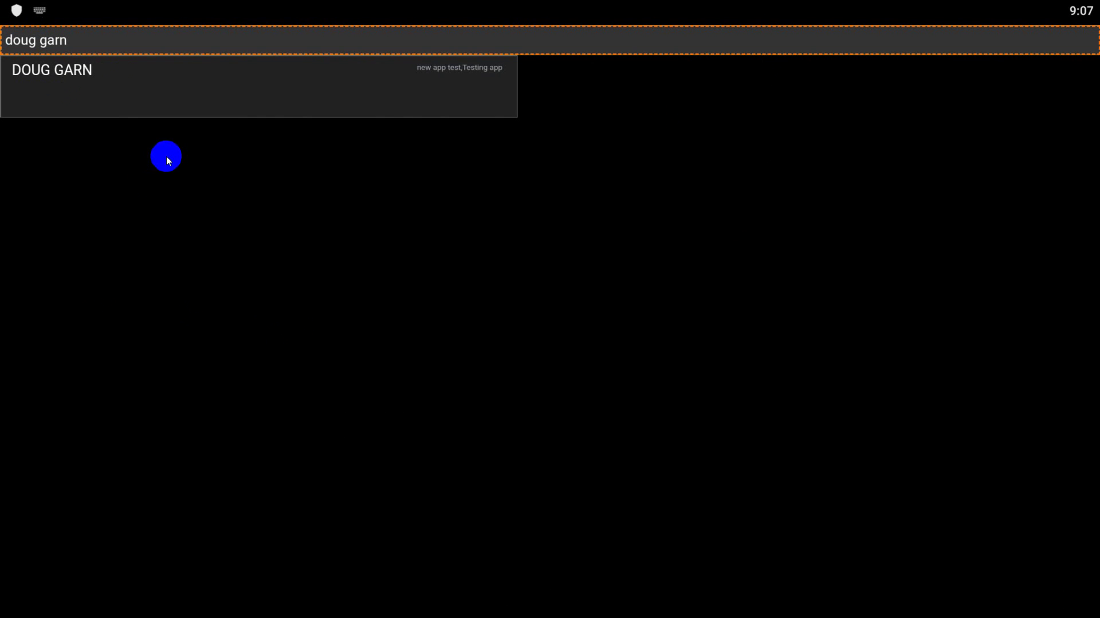
left_click(57, 76)
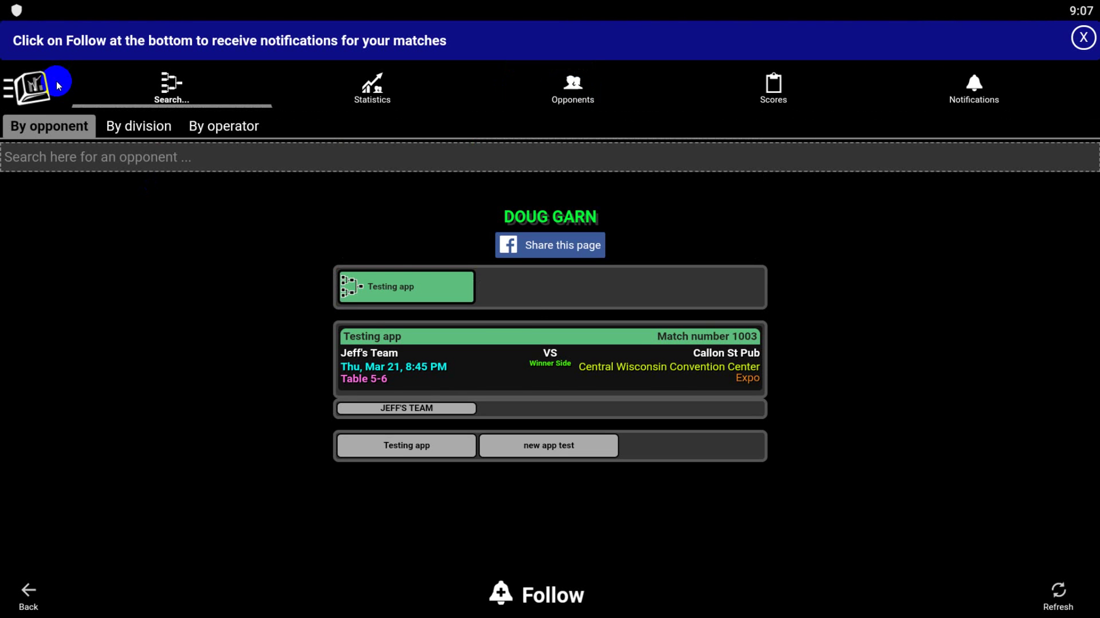
left_click(567, 596)
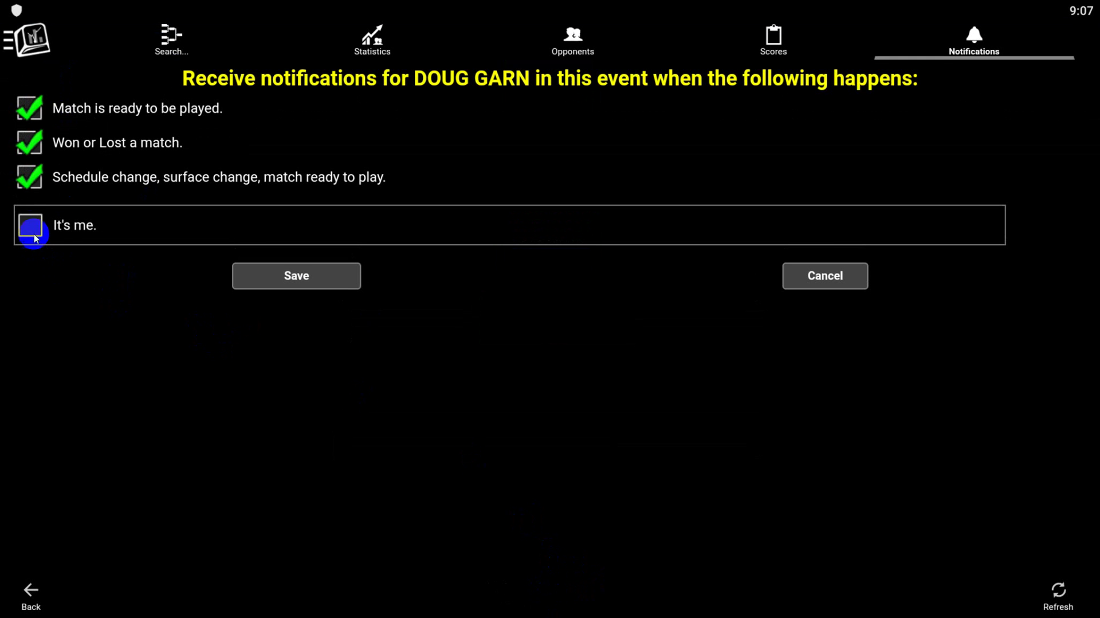
left_click(31, 229)
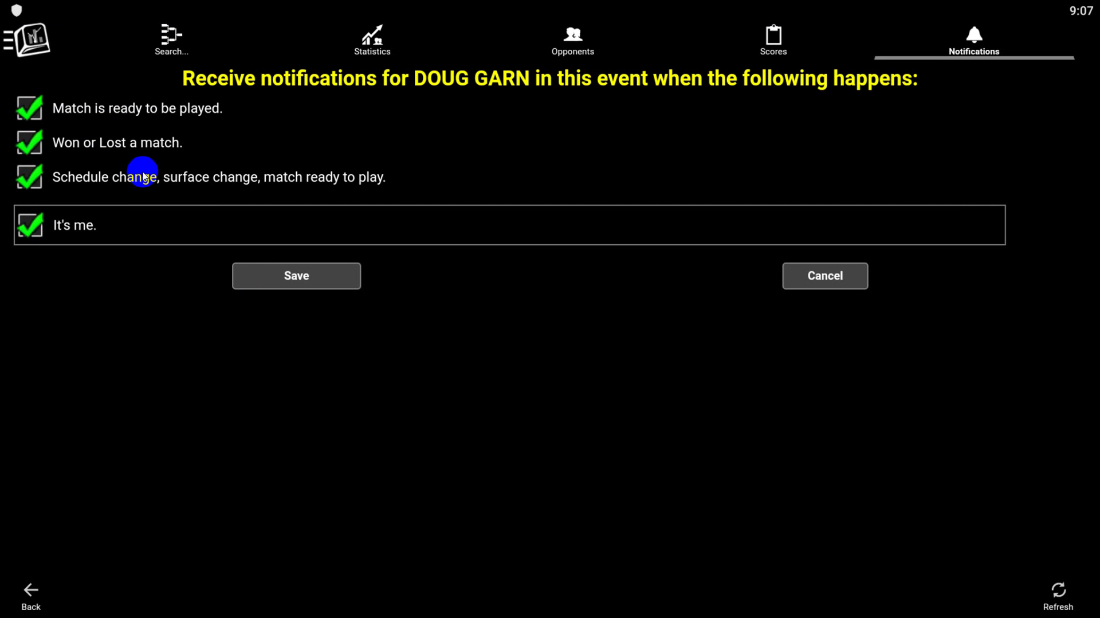
left_click(836, 275)
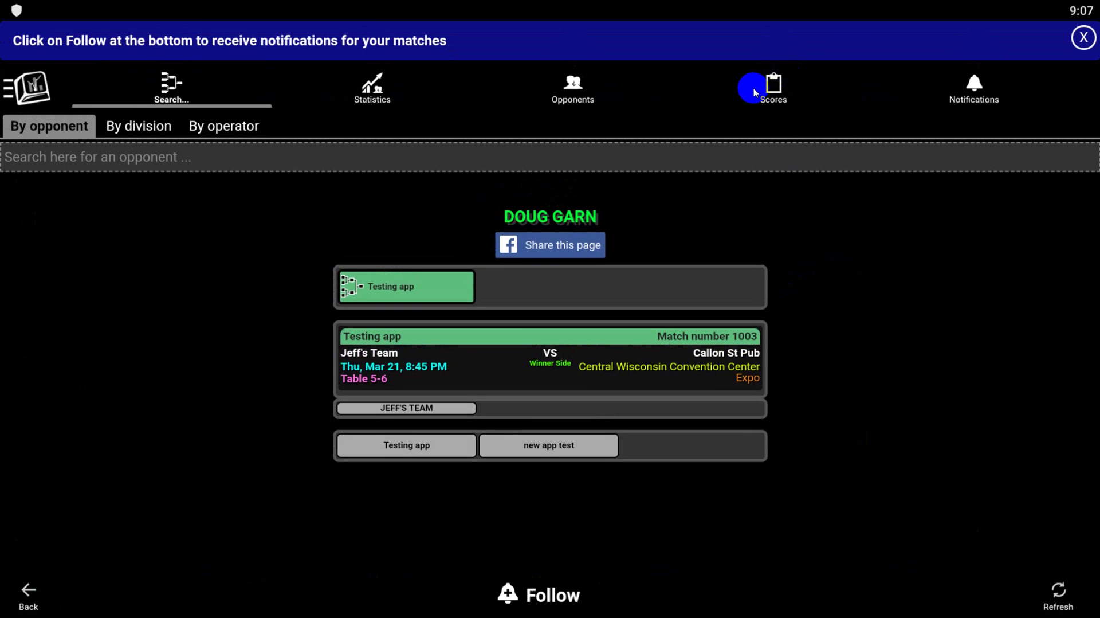
Step: Under Scores, pick Jeff's Team and the looked-up player, then register as score keeper
left_click(788, 95)
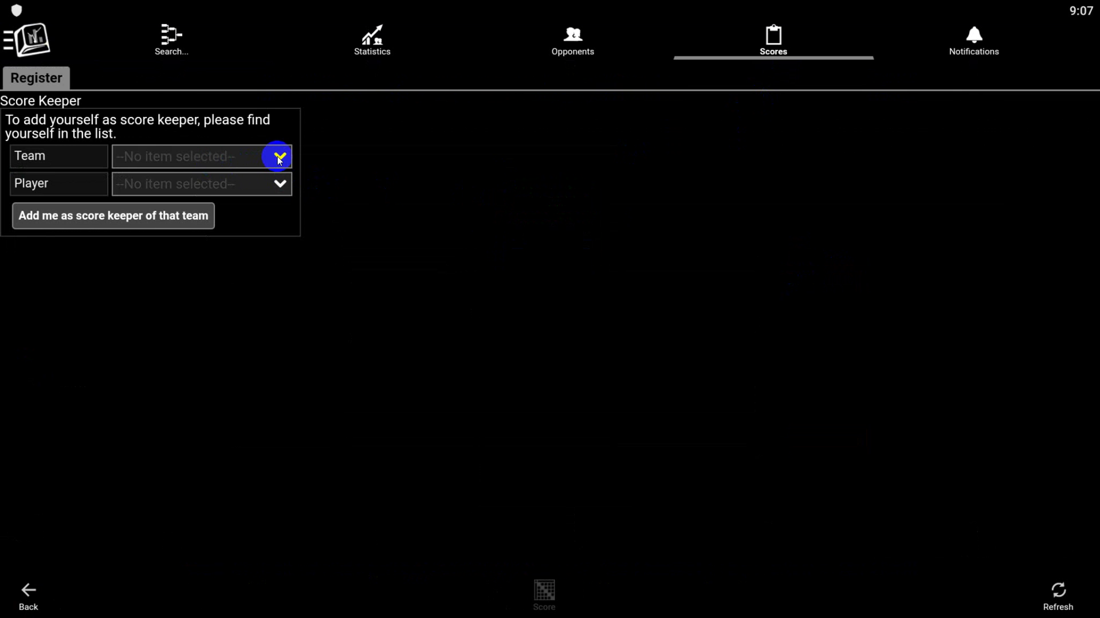
left_click(279, 157)
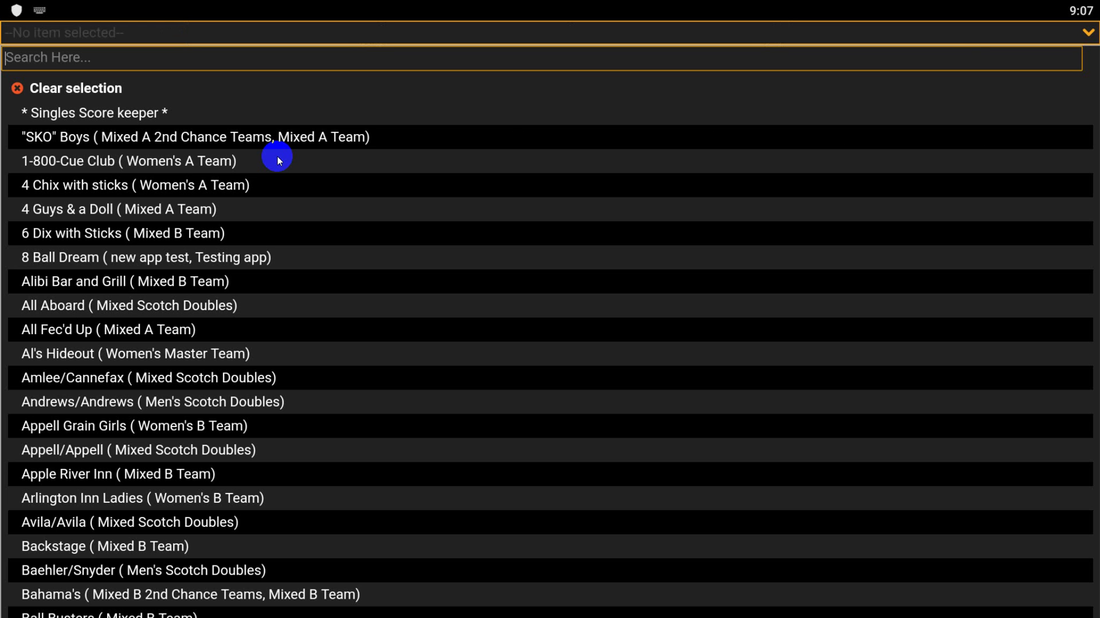
type("jeff")
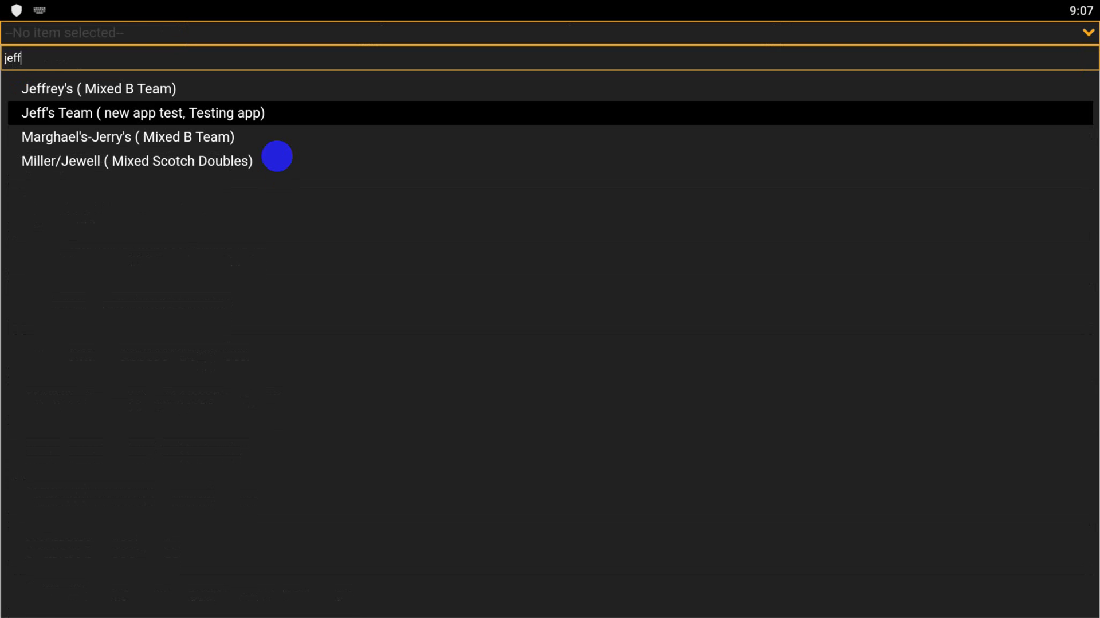
left_click(151, 117)
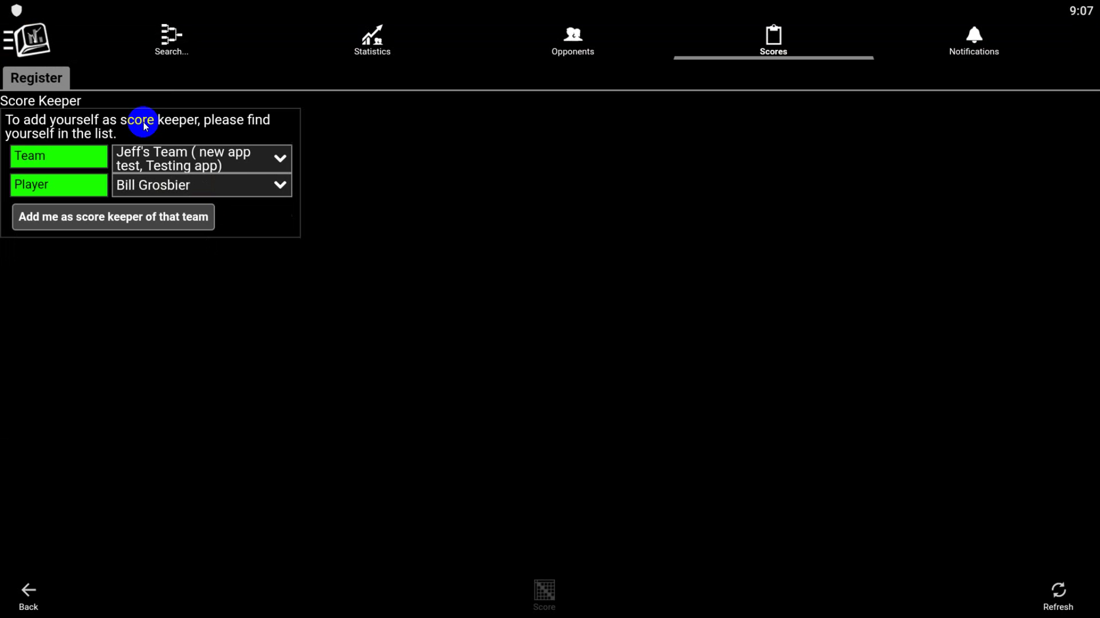
left_click(280, 187)
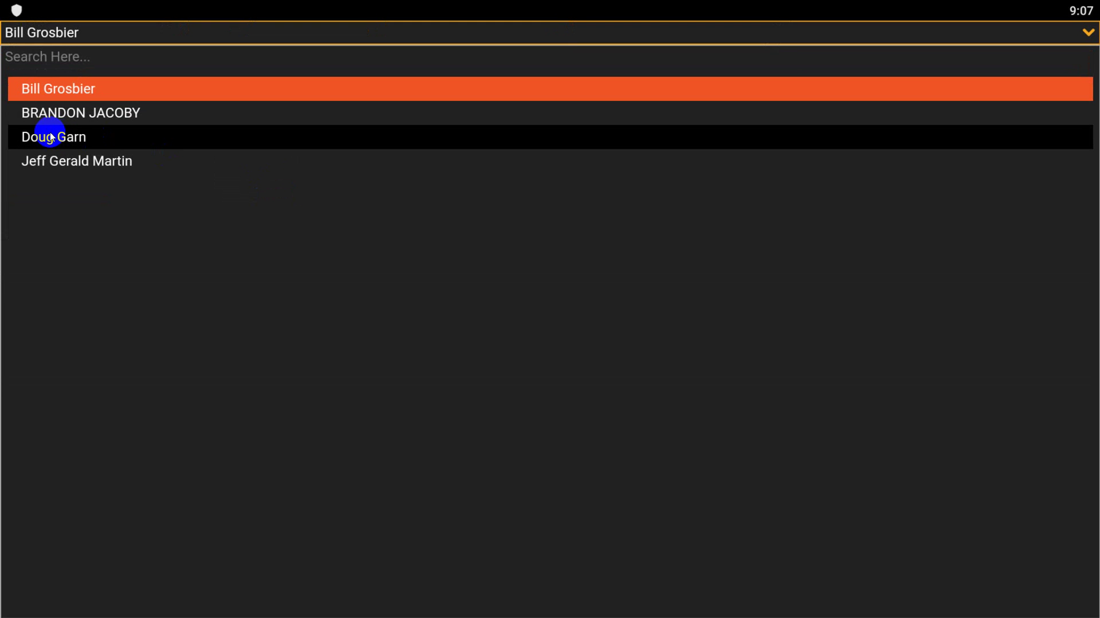
left_click(51, 135)
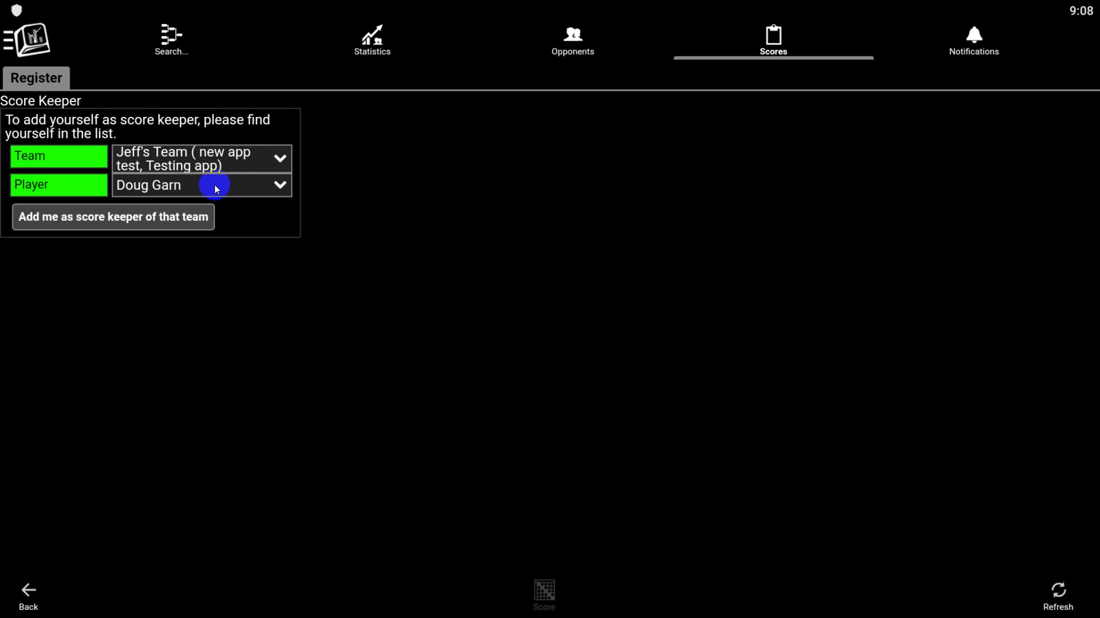
left_click(152, 222)
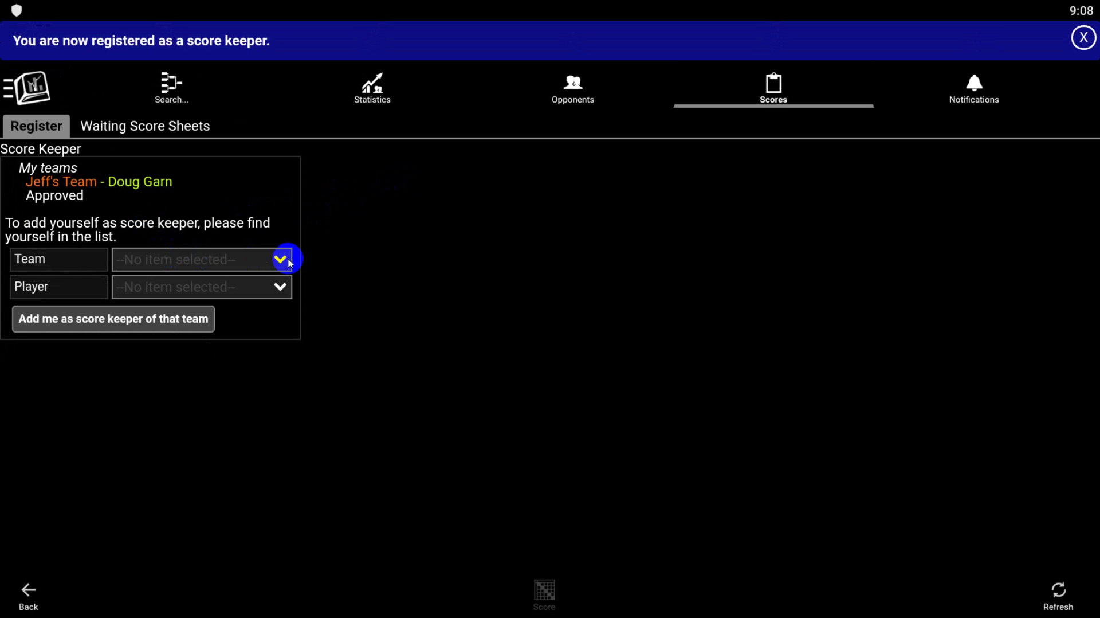
Step: Dismiss the banner and open the Testing app score sheet from Waiting Score Sheets
left_click(1084, 39)
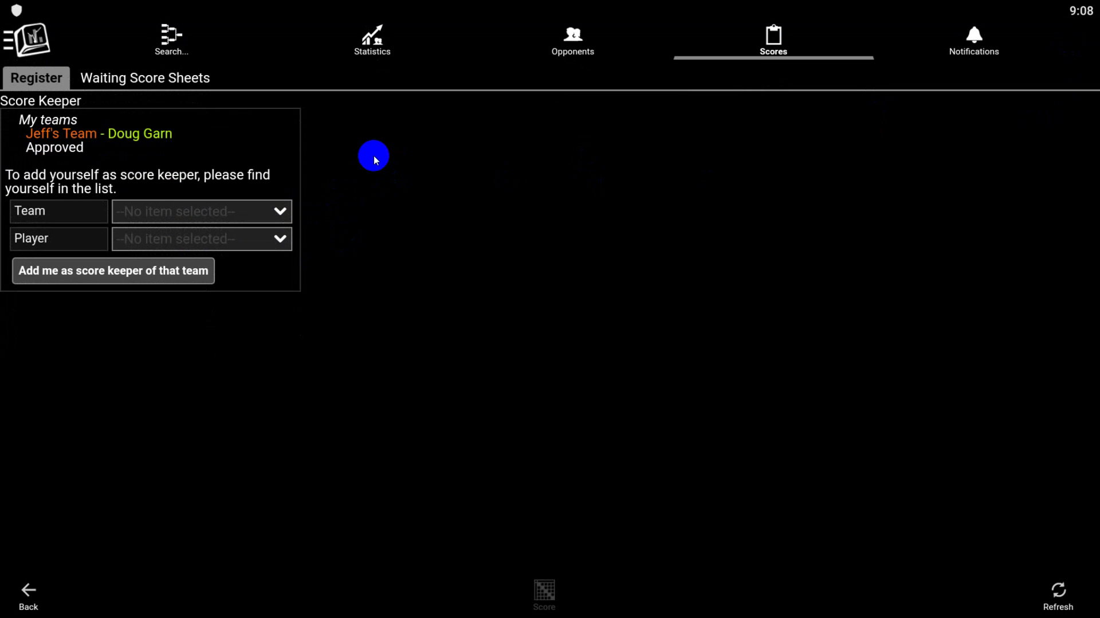
left_click(141, 78)
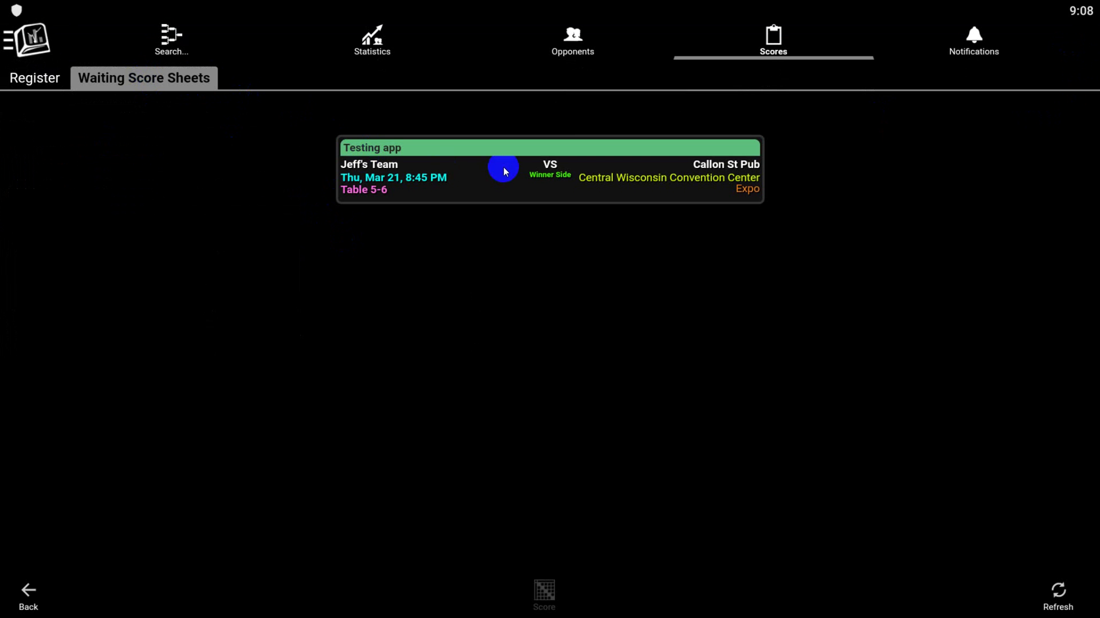
left_click(495, 178)
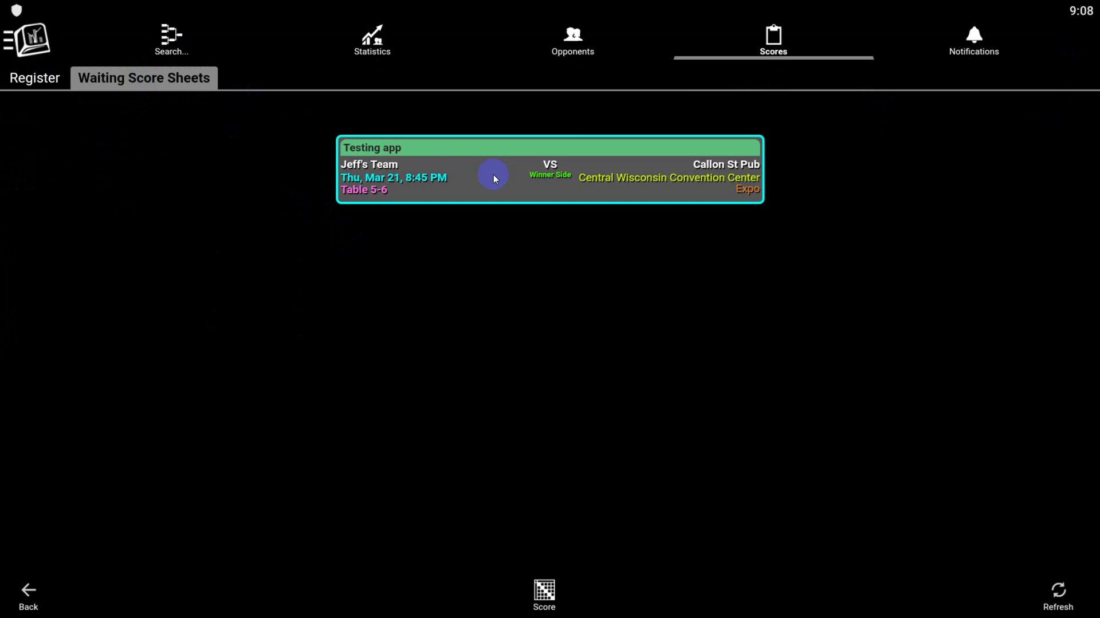
left_click(544, 592)
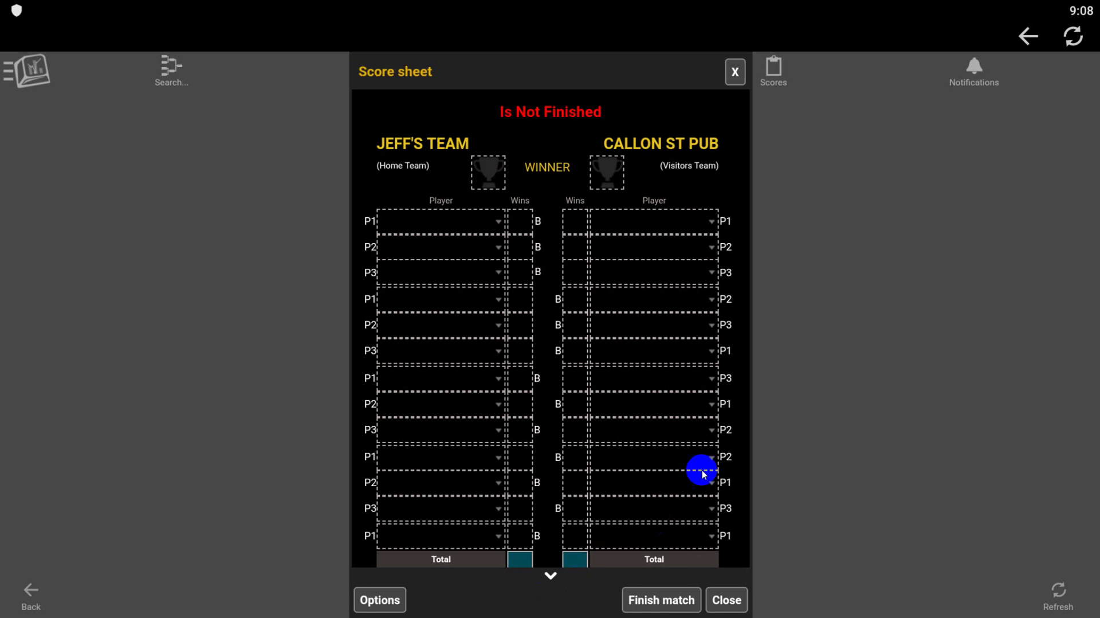
Step: Flip opponents via Options so Callon St Pub is home and Jeff's Team away
scroll(685, 414, "down", 1)
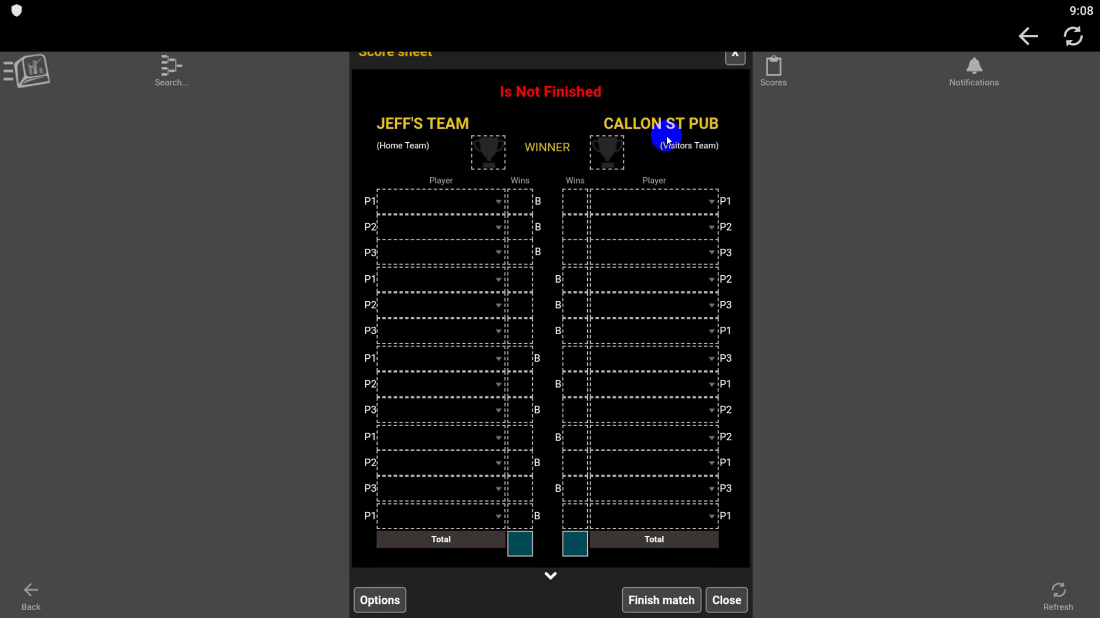
left_click(377, 600)
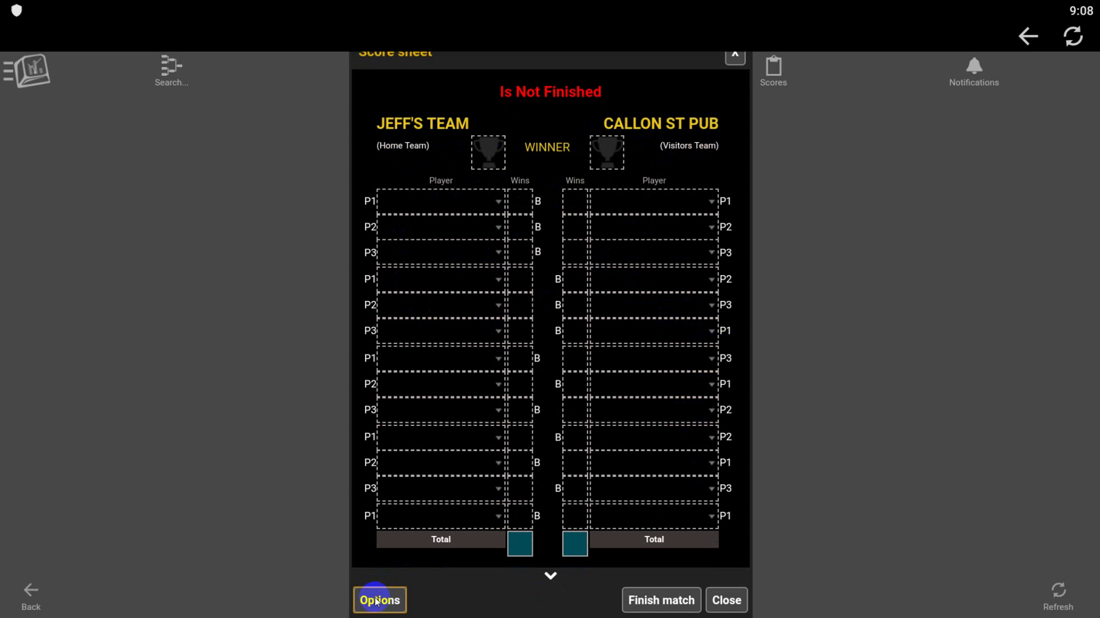
left_click(464, 547)
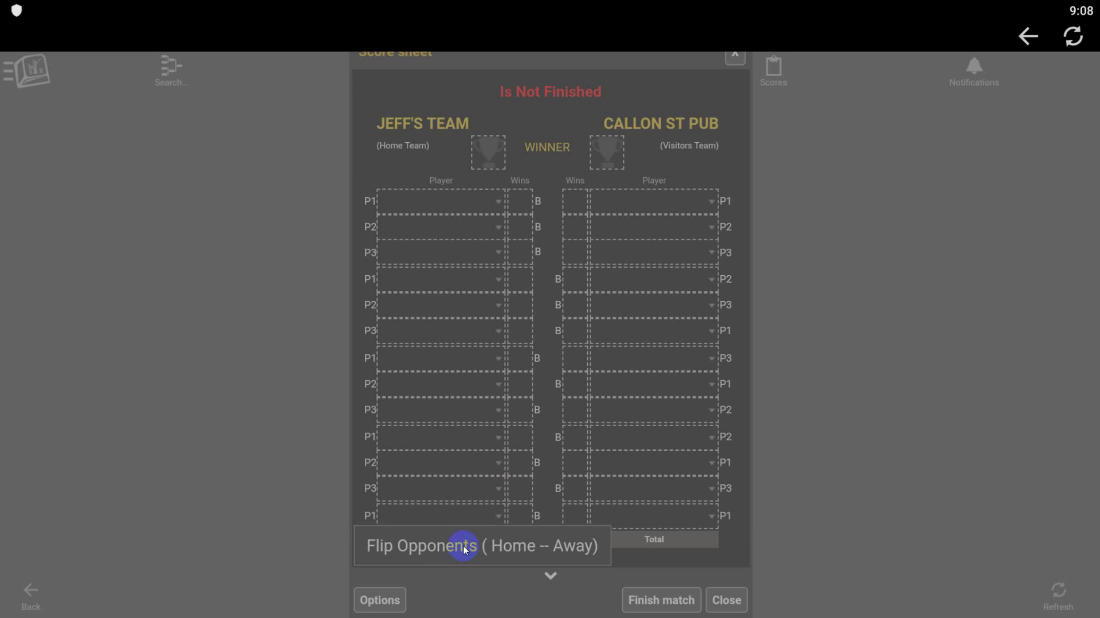
left_click(599, 375)
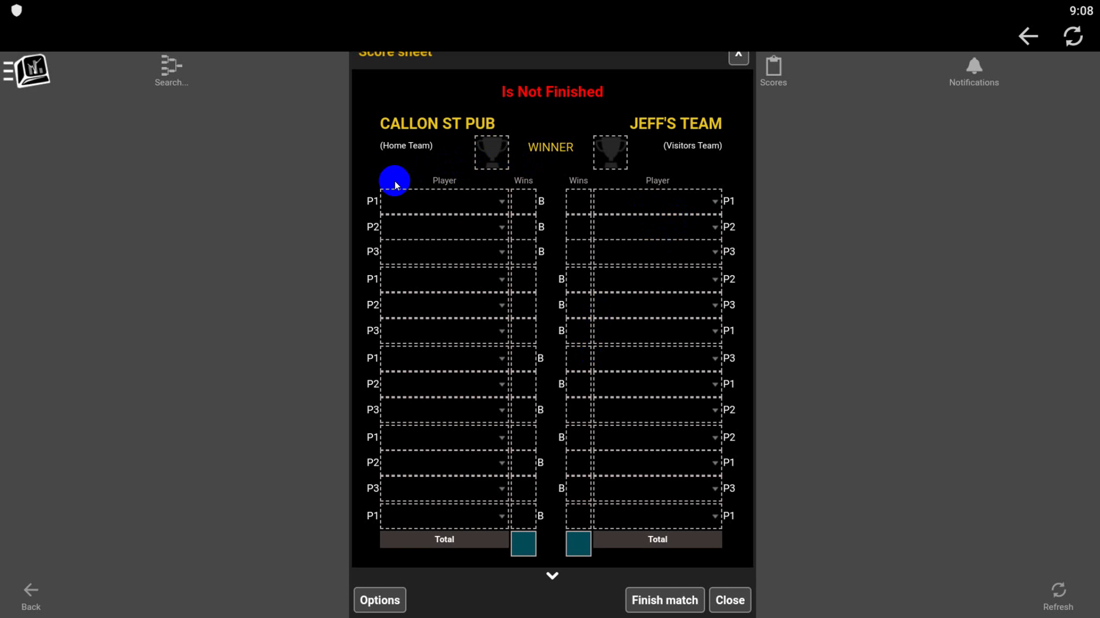
Step: Choose Callon St Pub's P1, P2 and P3 players so all home rows fill
left_click(503, 205)
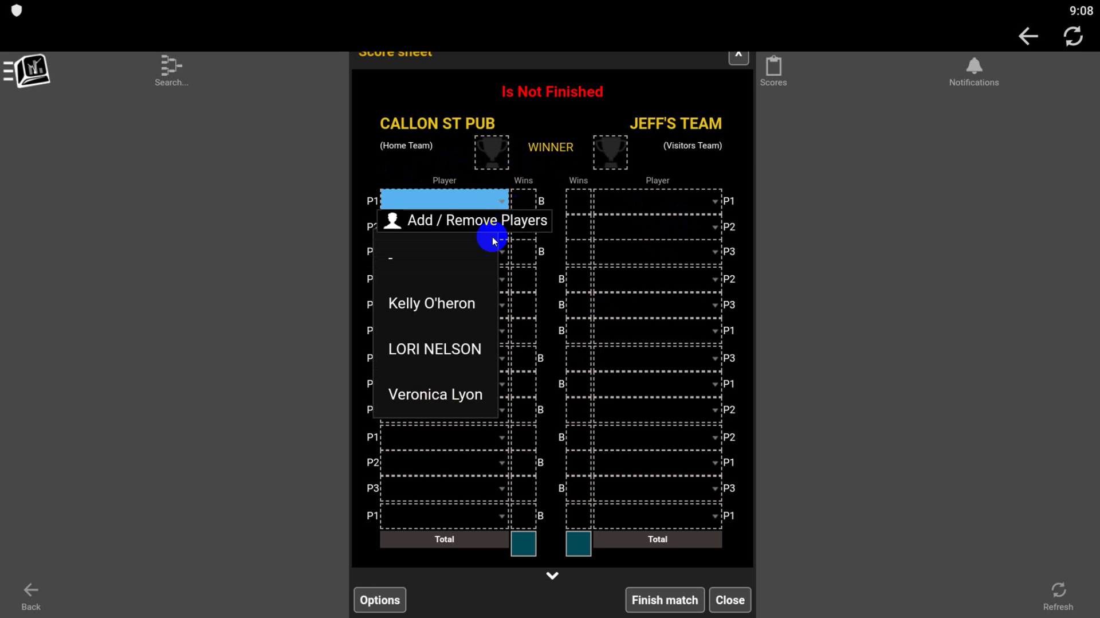
left_click(448, 311)
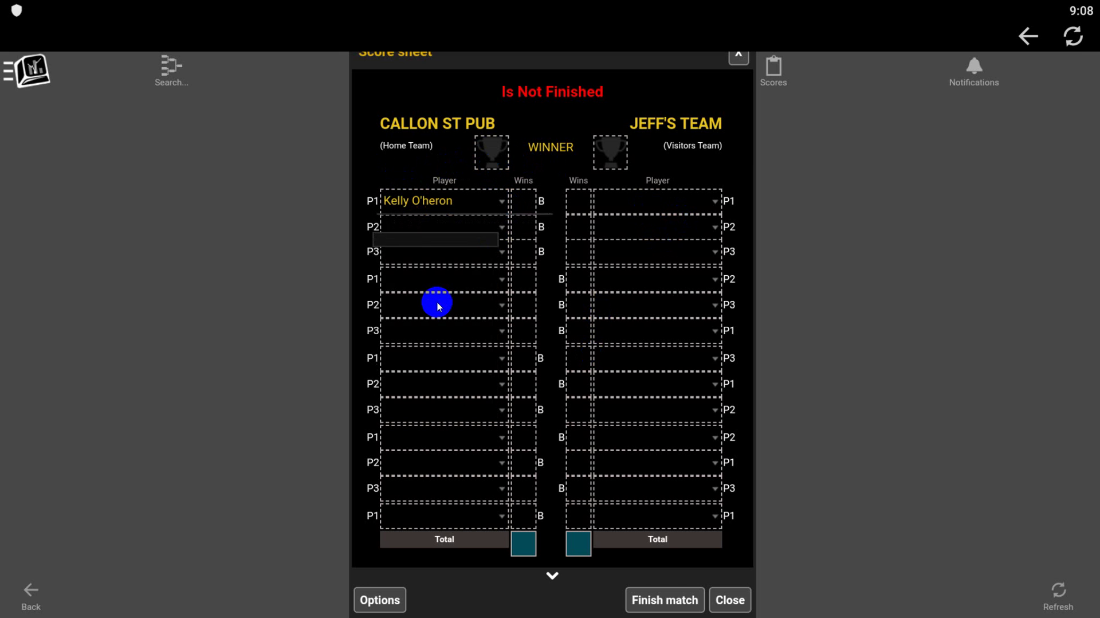
left_click(503, 229)
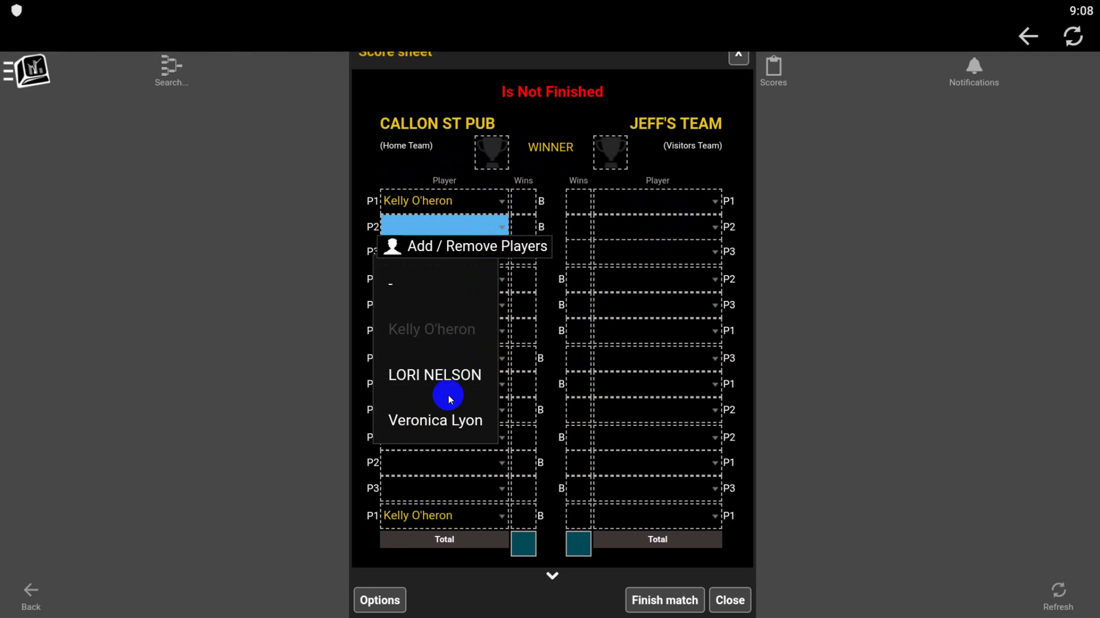
left_click(436, 421)
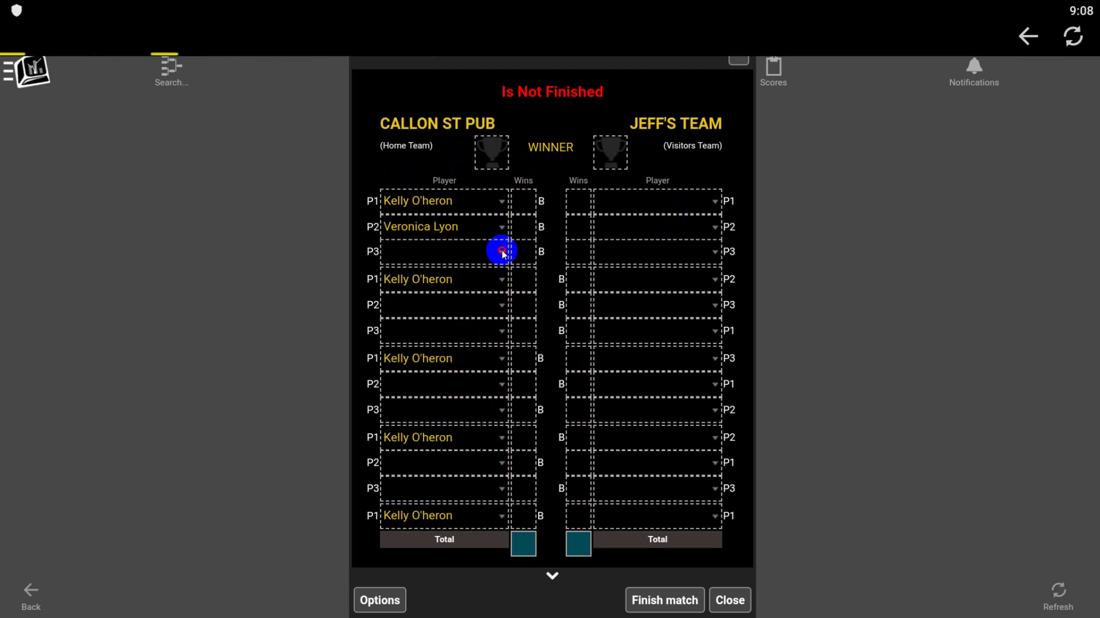
left_click(502, 249)
left_click(434, 396)
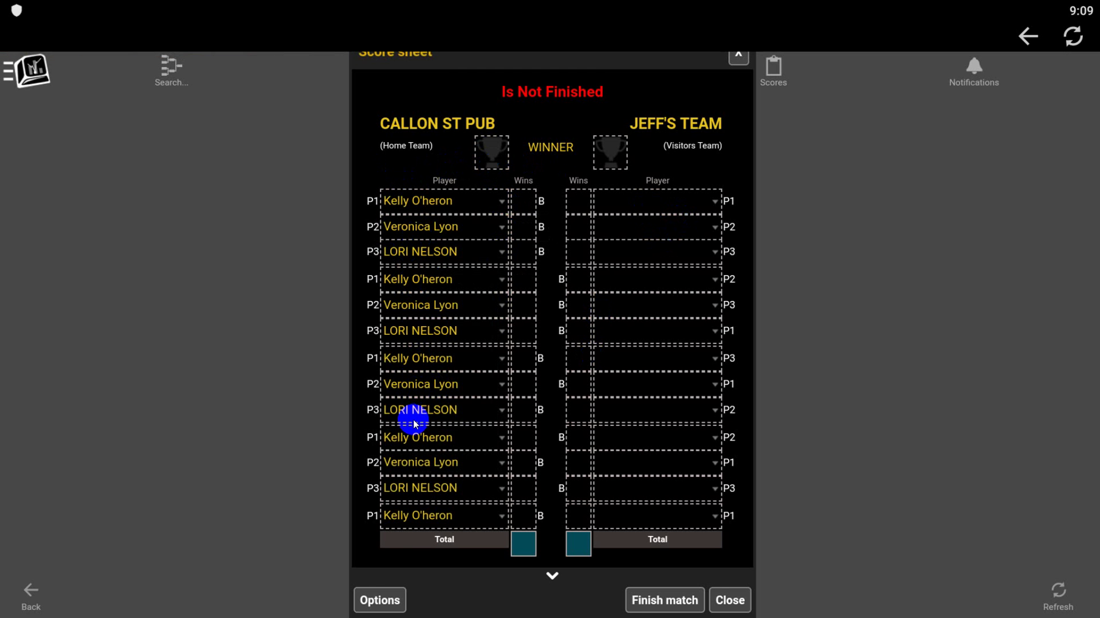
left_click(717, 202)
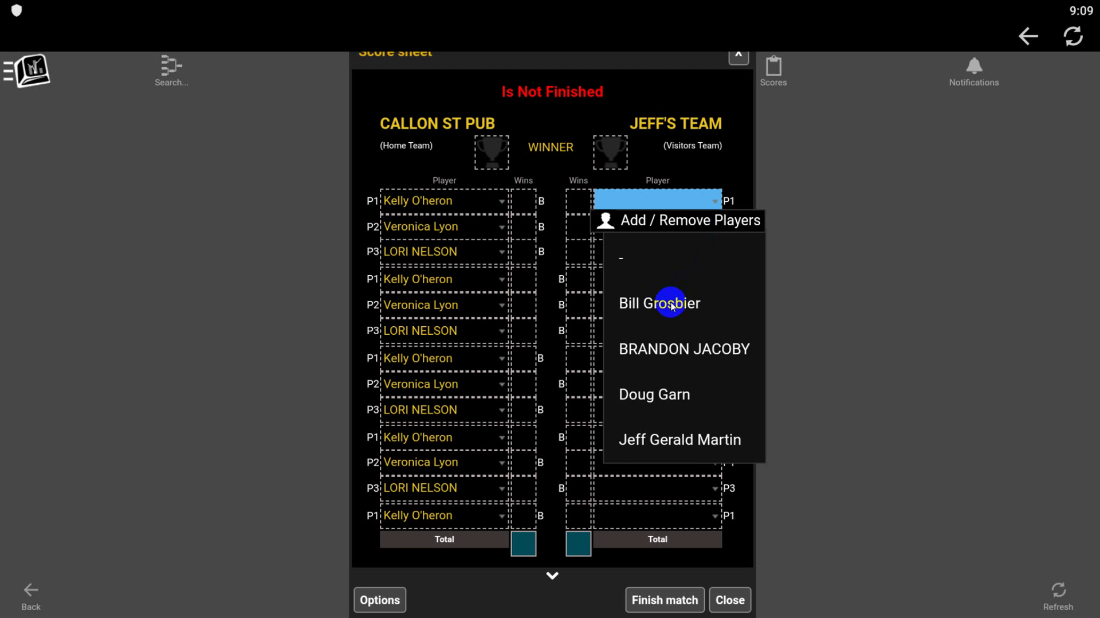
Step: Choose Jeff's Team's P1, P2 and P3 players so all visitor rows fill
left_click(671, 305)
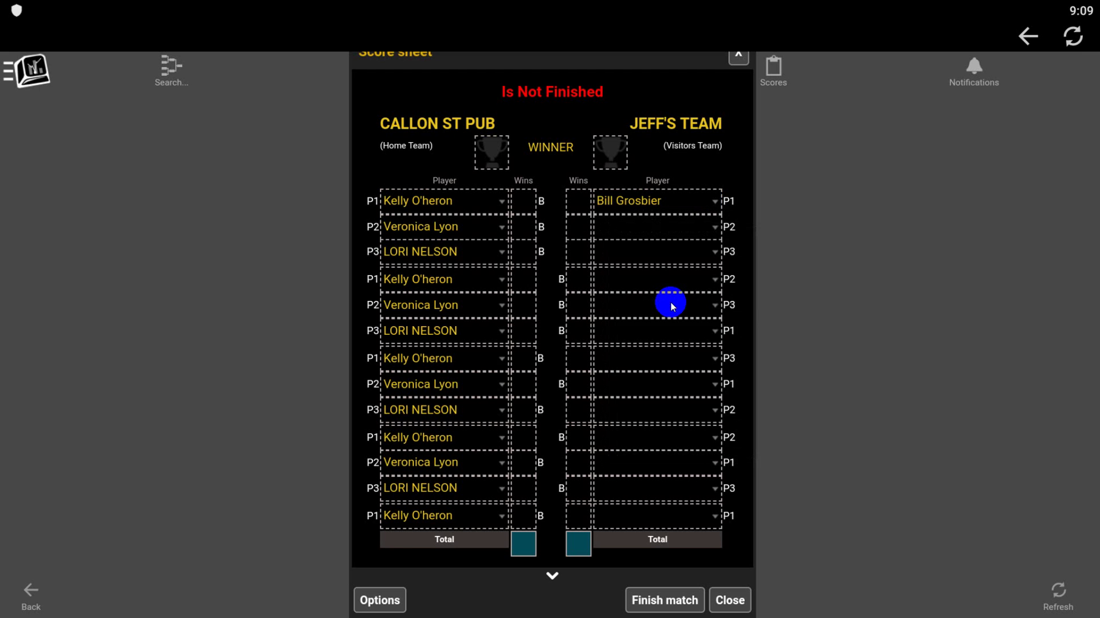
left_click(715, 227)
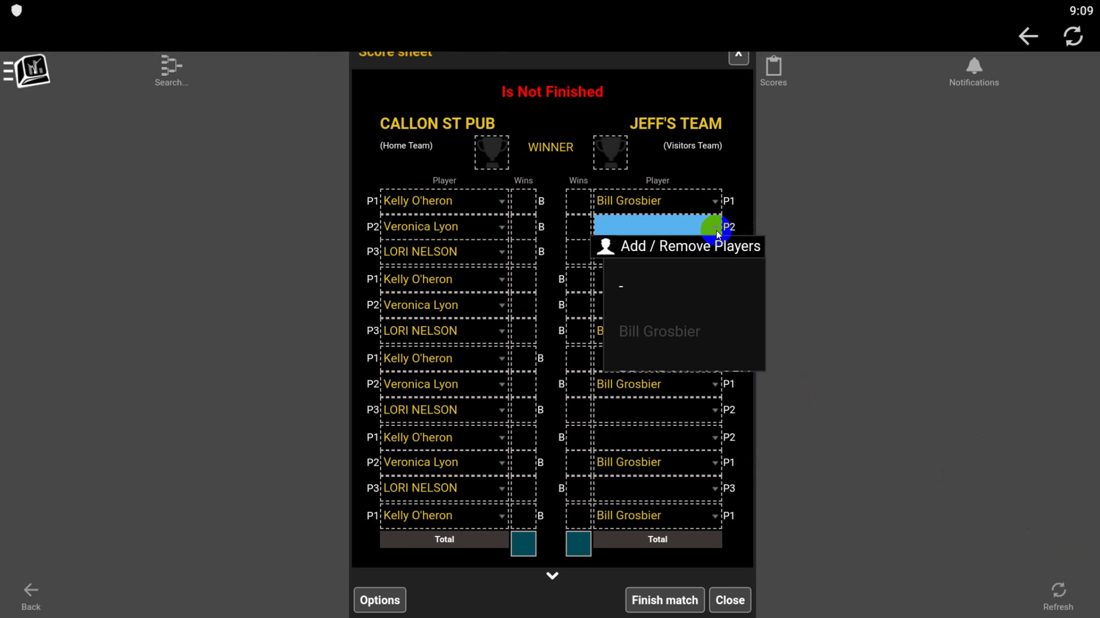
left_click(676, 374)
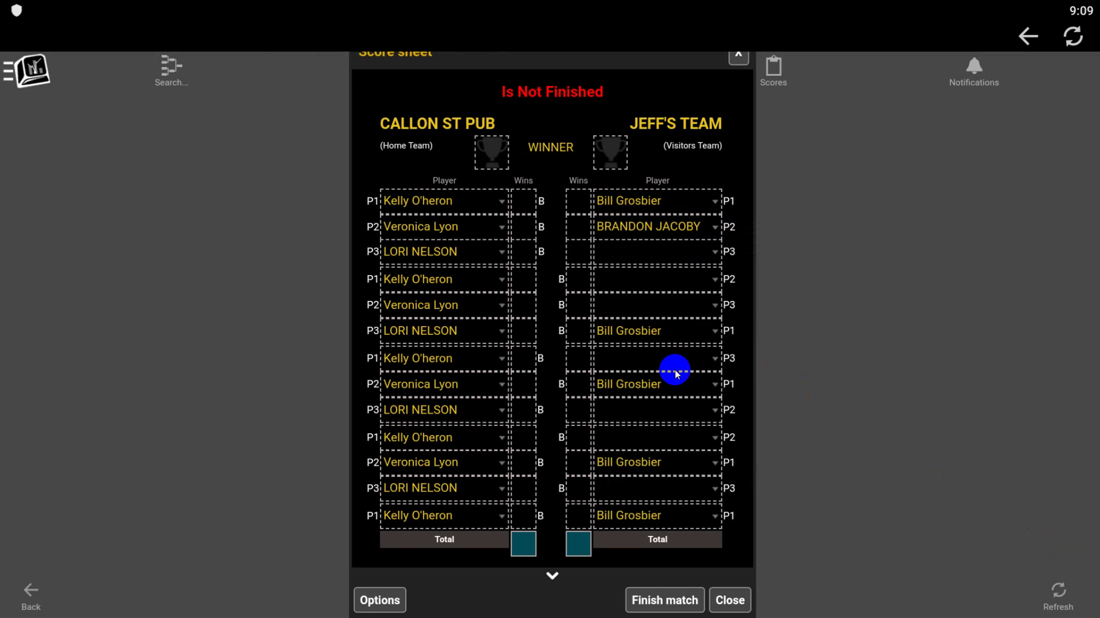
left_click(712, 249)
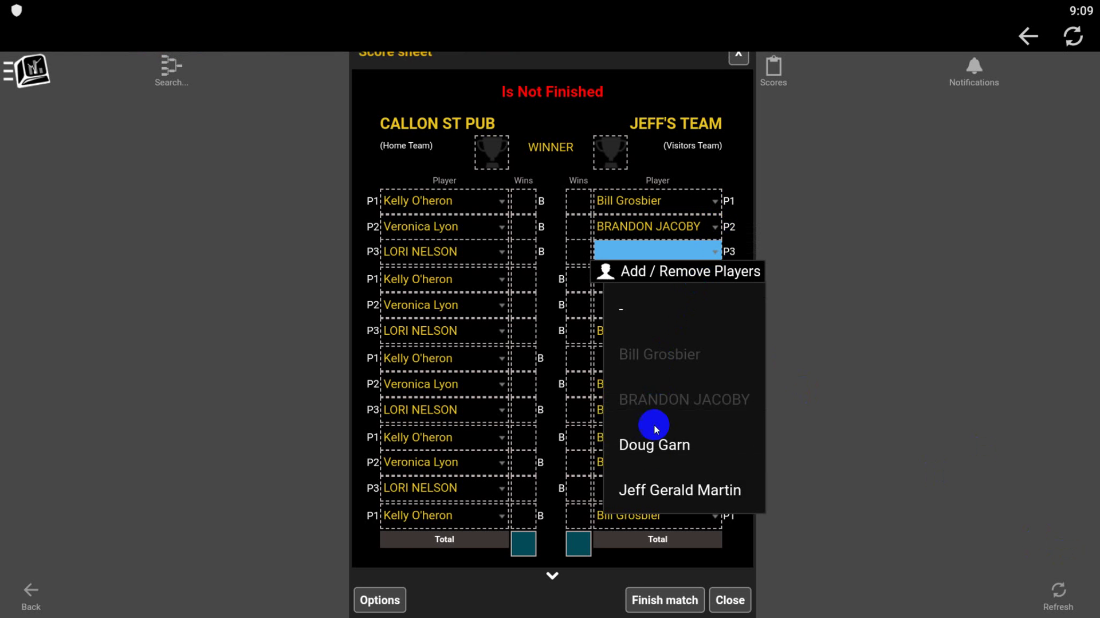
left_click(650, 491)
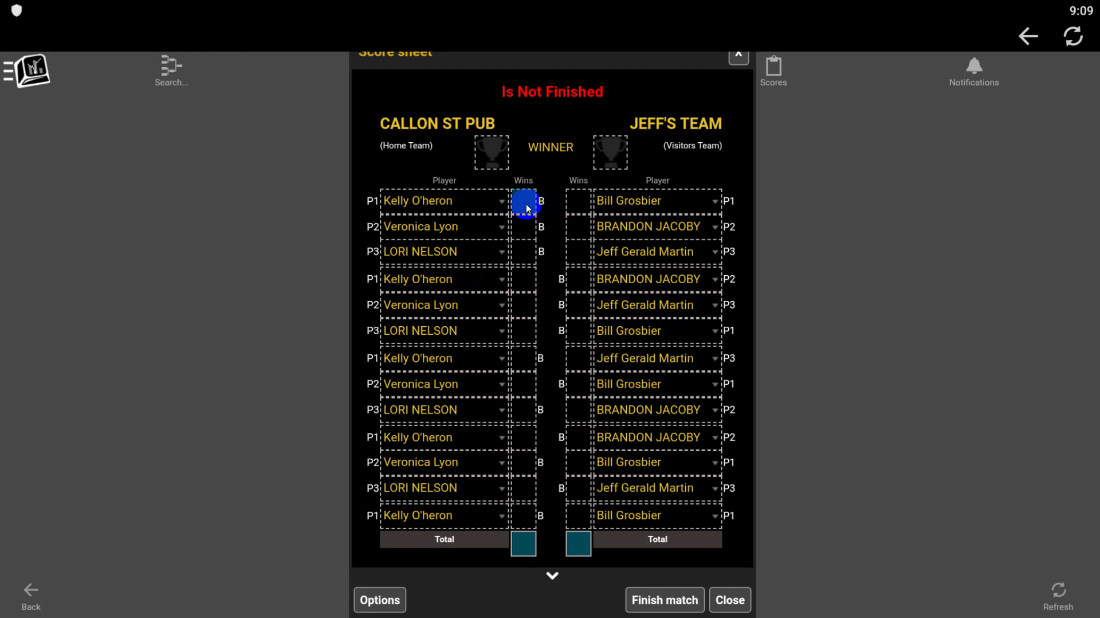
Step: Mark games 1, 2, 5 and 6 as home wins and games 3 and 4 as visitor wins
left_click(526, 204)
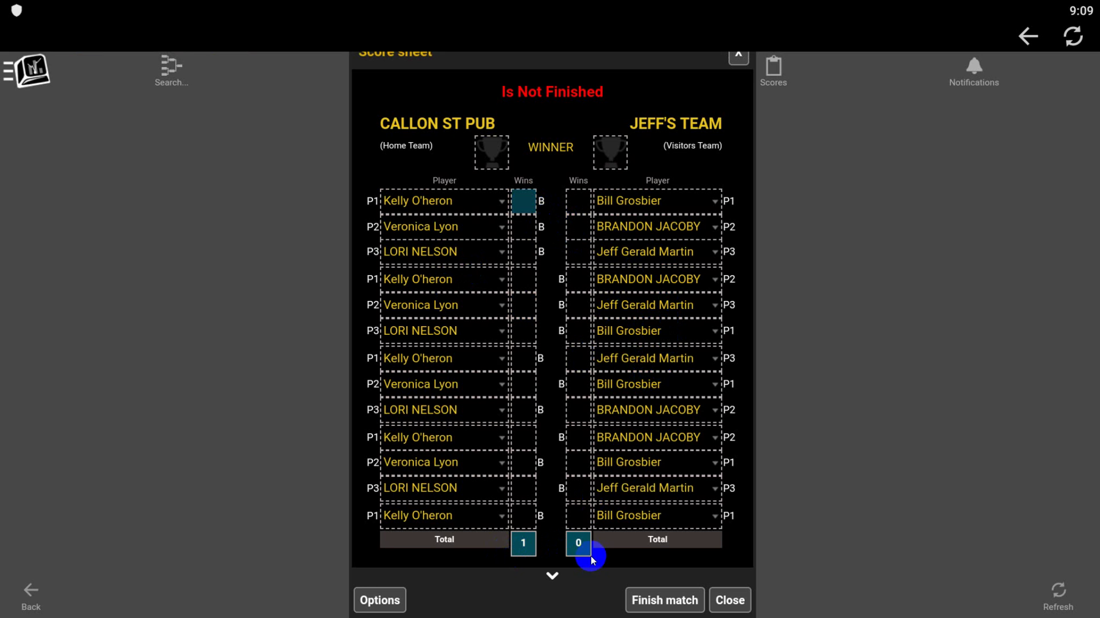
left_click(525, 227)
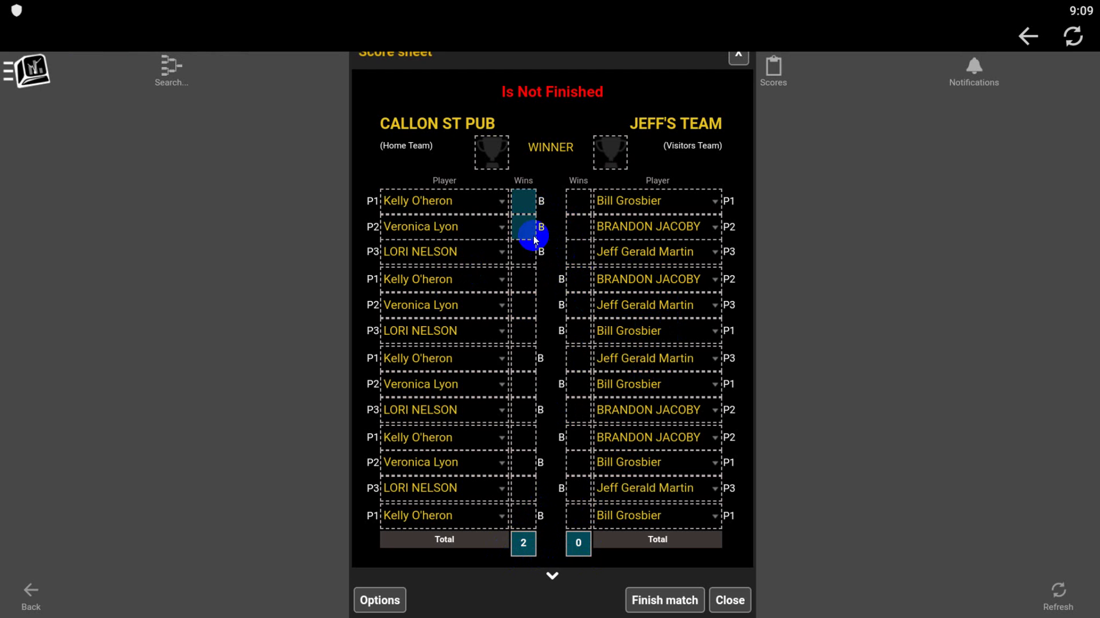
left_click(581, 256)
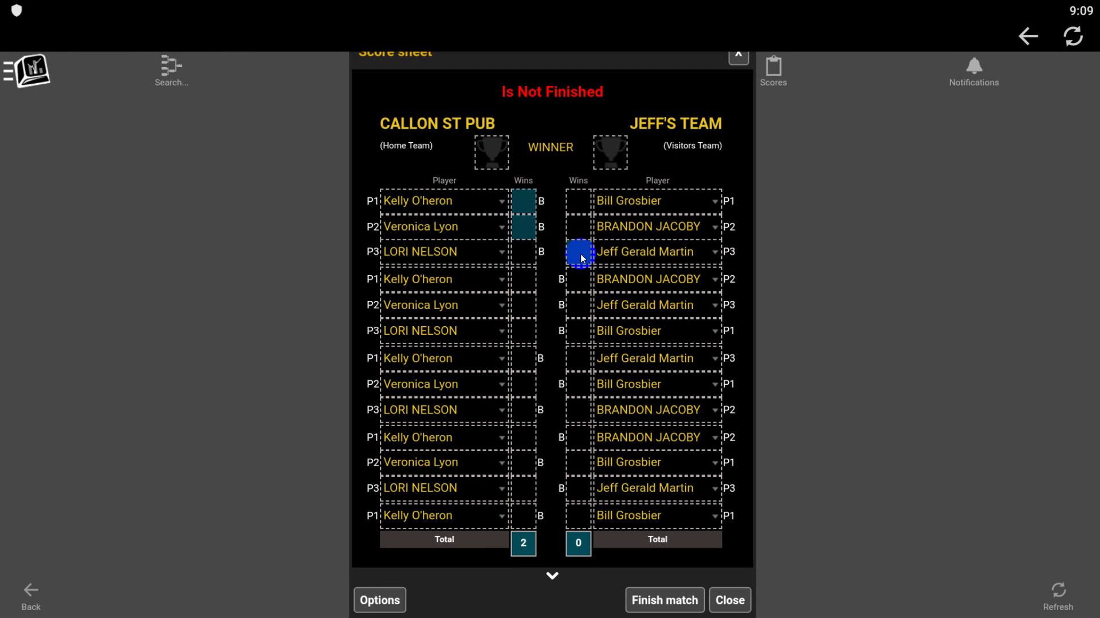
left_click(579, 282)
left_click(524, 314)
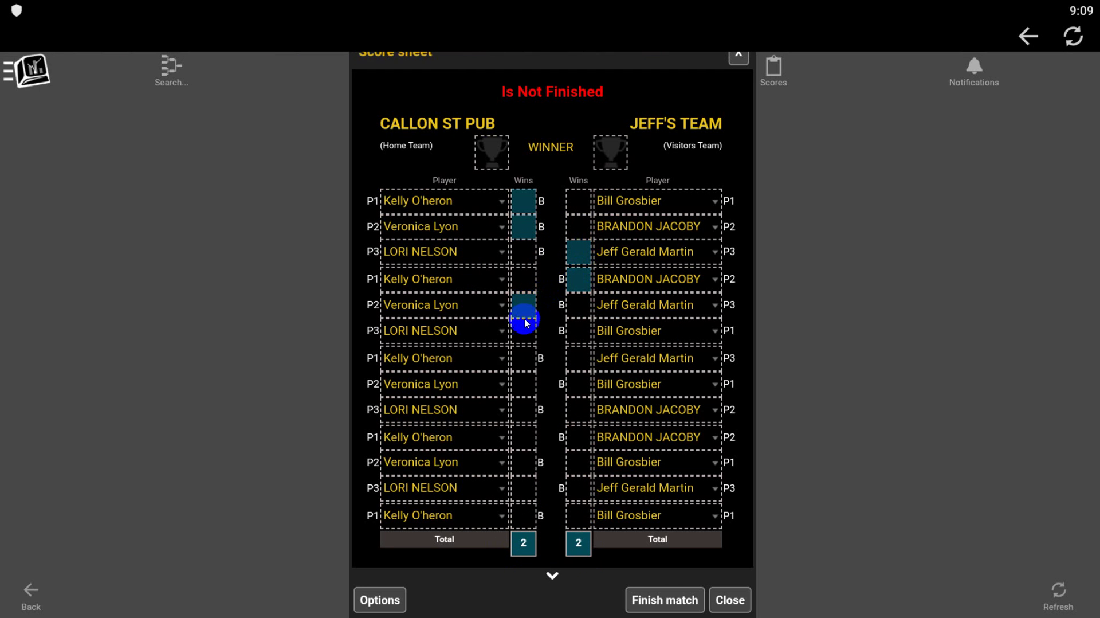
left_click(524, 330)
Step: Give game 7 to the visitors and games 8–10 to home for 7–3, then substitute game 7's visitor
left_click(577, 360)
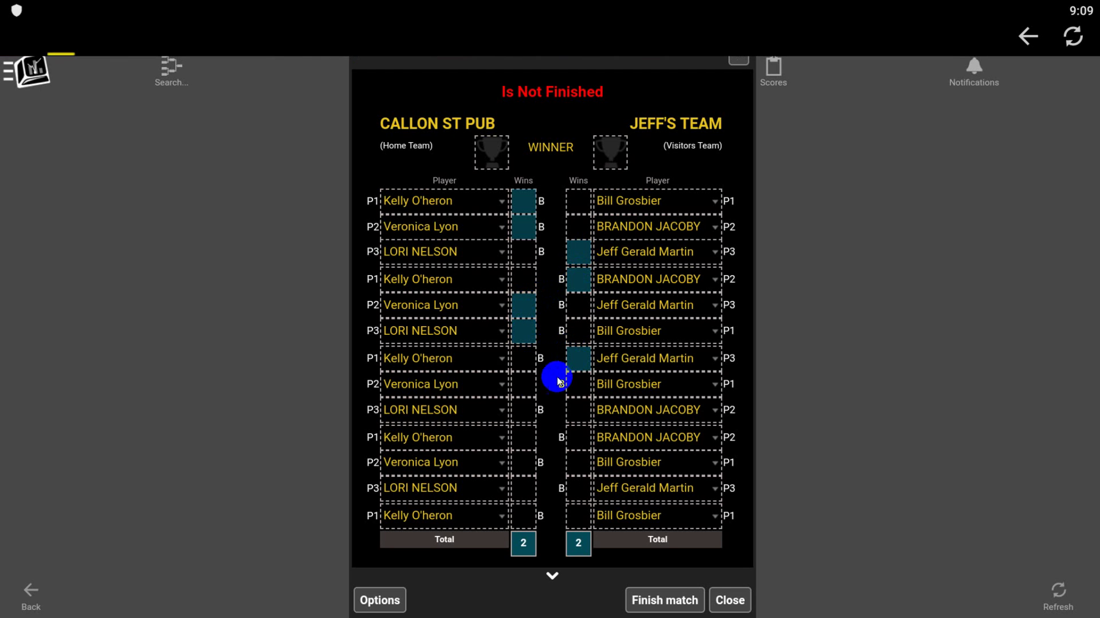
left_click(526, 390)
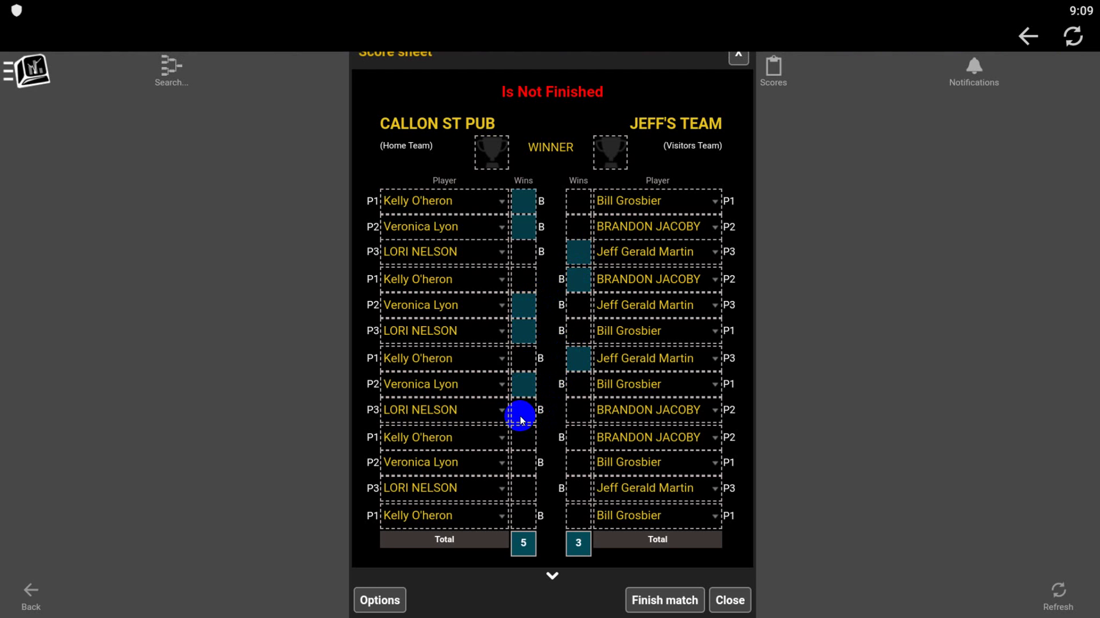
left_click(522, 413)
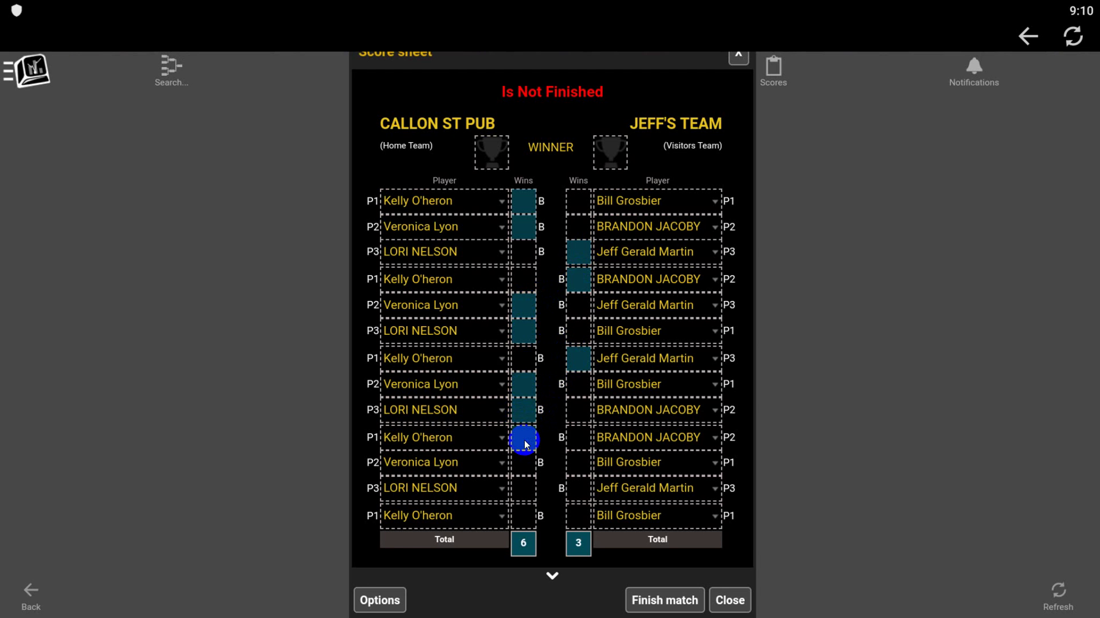
left_click(524, 438)
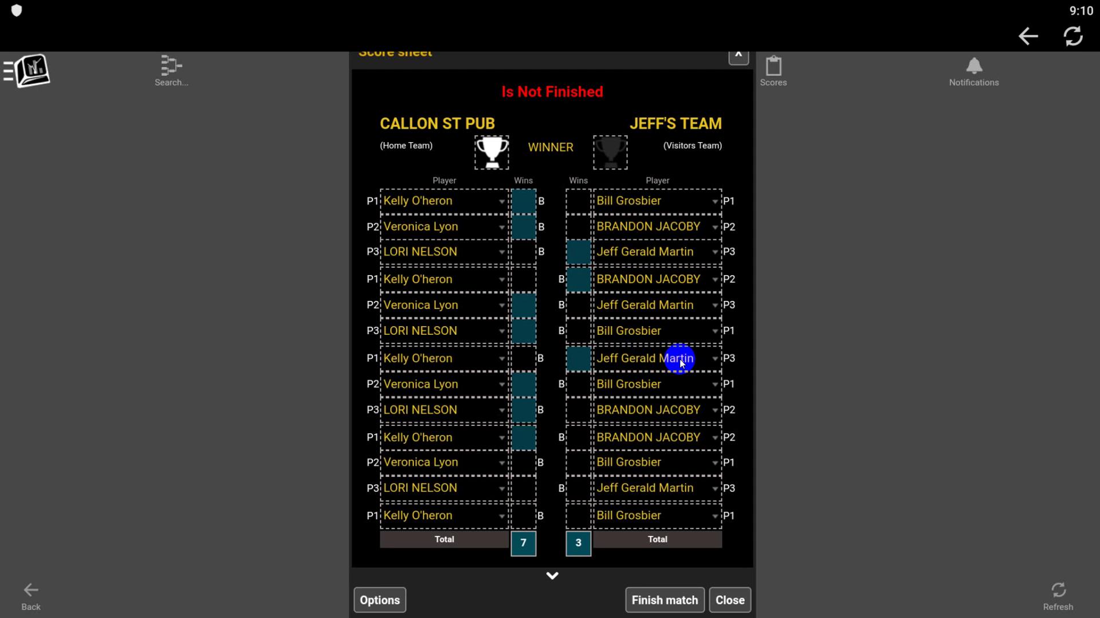
left_click(717, 358)
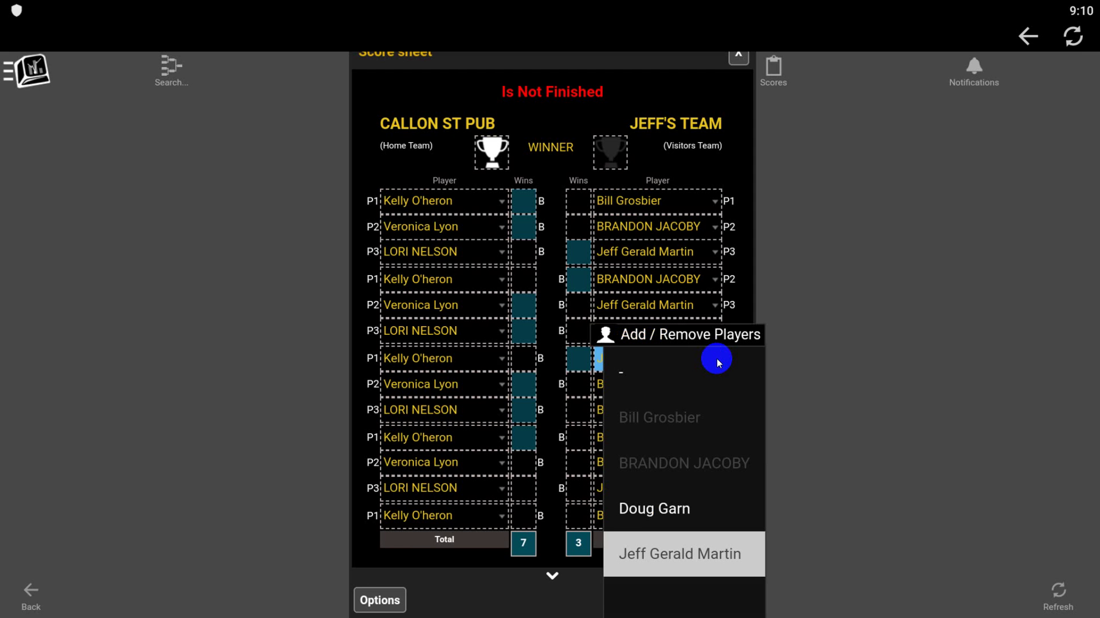
left_click(656, 510)
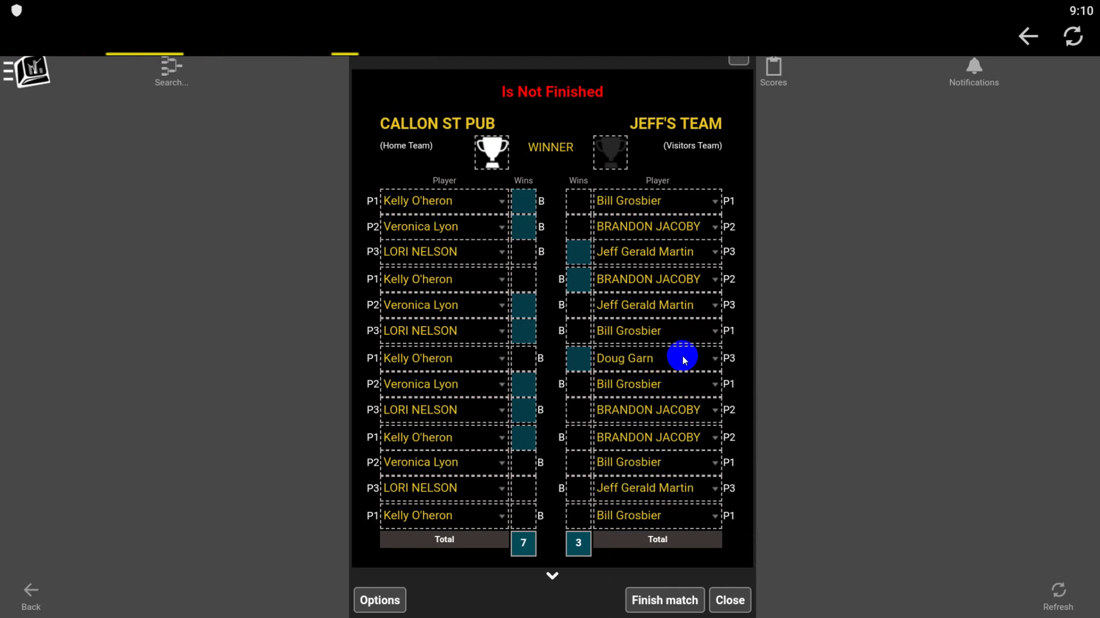